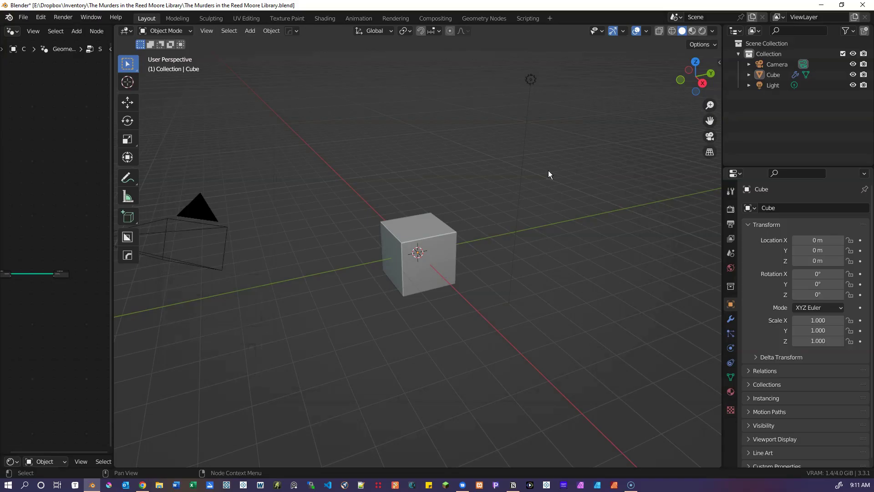
- Save the cover scene and orbit out of the camera view to survey wall, book, cat and lettering
key(ctrl+s)
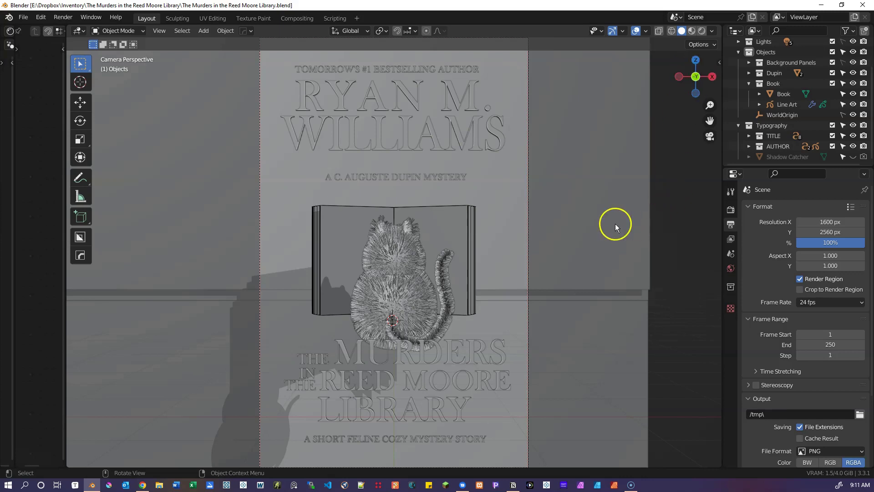
middle_drag(613, 238, 461, 321)
scroll(537, 255, up, 5)
scroll(537, 255, down, 5)
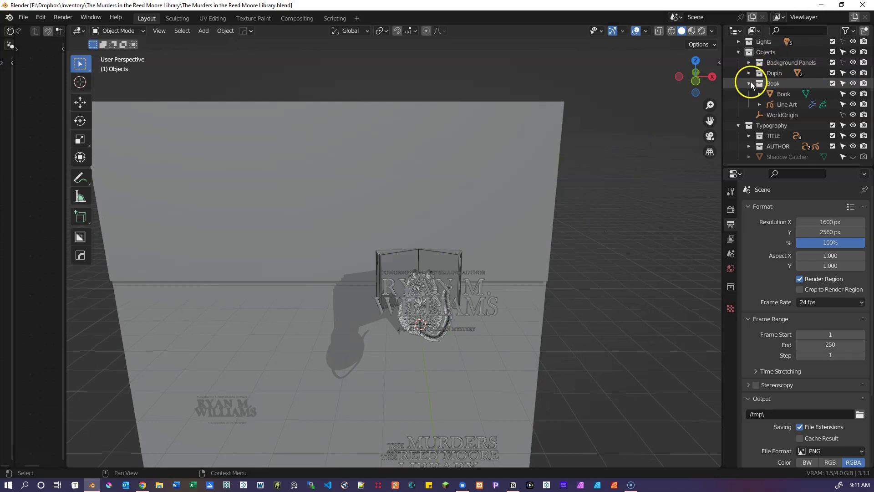
- Exclude the Typography, Dupin and Book collections in the Outliner, leaving only the background panels
scroll(751, 81, up, 2)
click(740, 73)
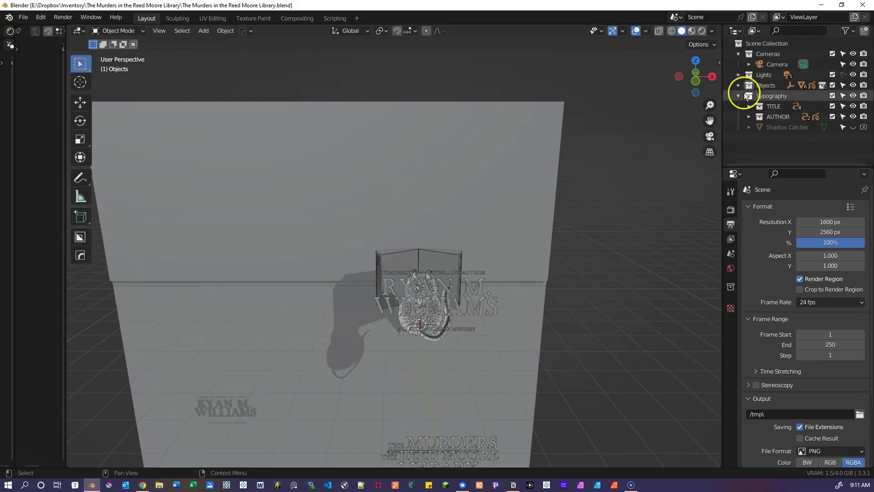
click(738, 96)
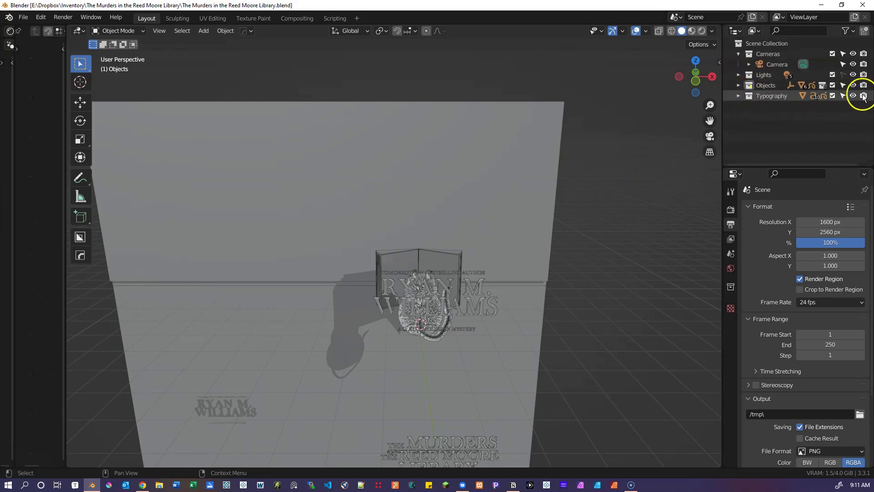
click(832, 96)
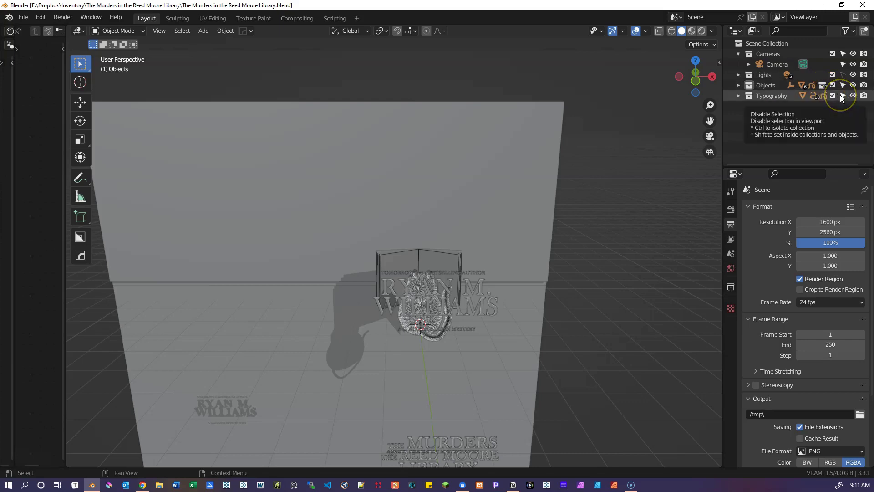
click(833, 95)
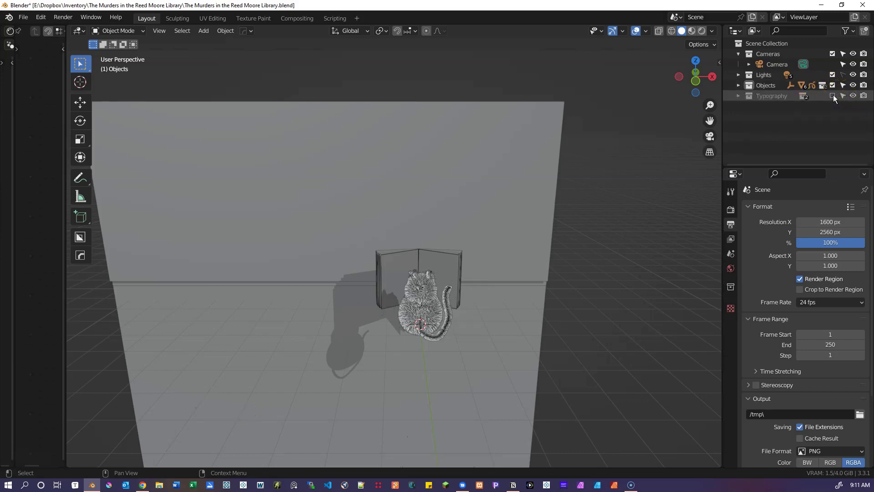
click(737, 86)
click(758, 102)
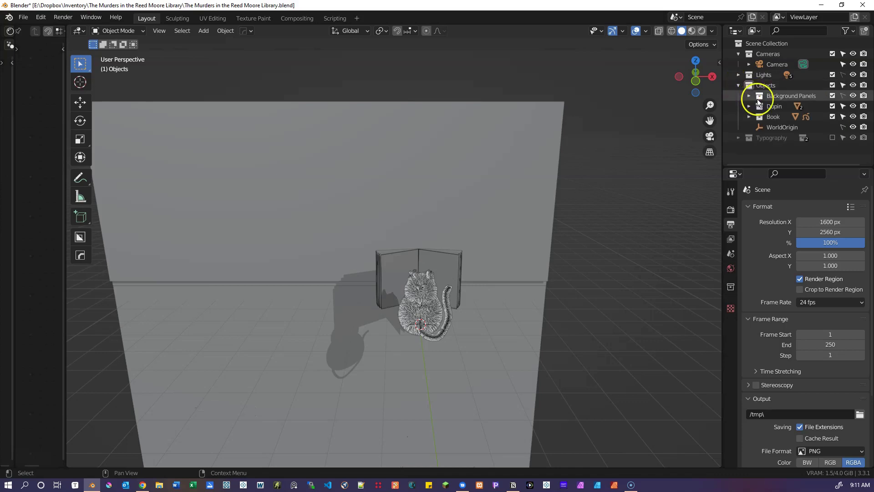
click(832, 107)
click(832, 117)
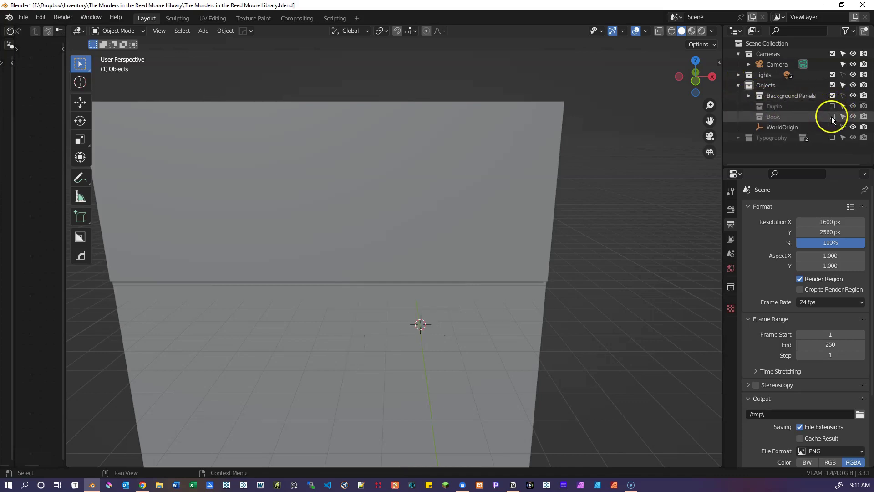
- Switch to front view with Material Preview shading and orbit to show the red tiled wall over the white strip
key(KP_1)
click(501, 253)
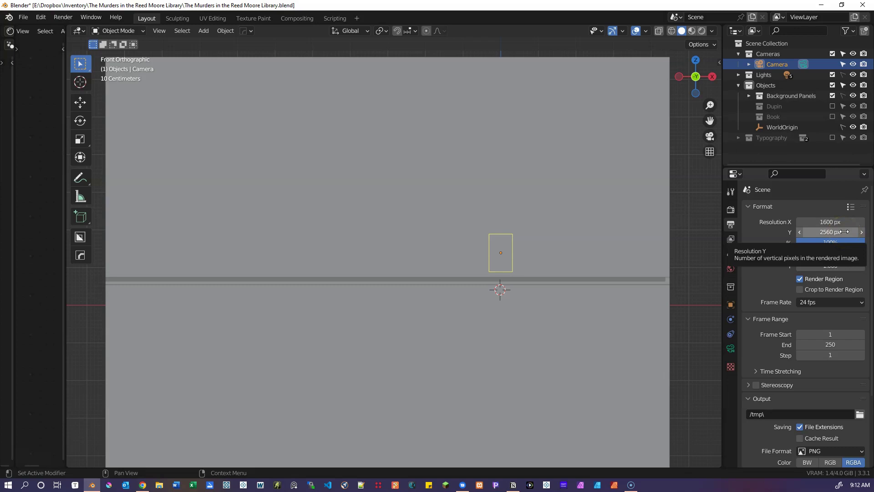
click(813, 232)
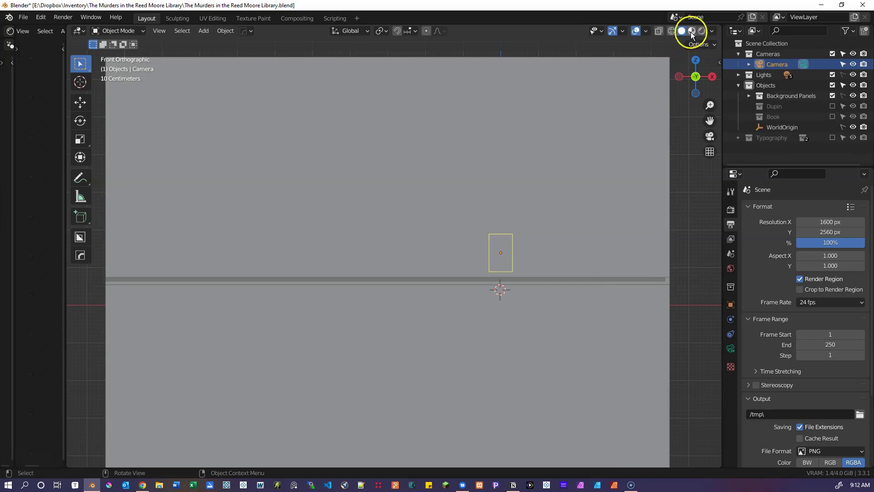
key(z)
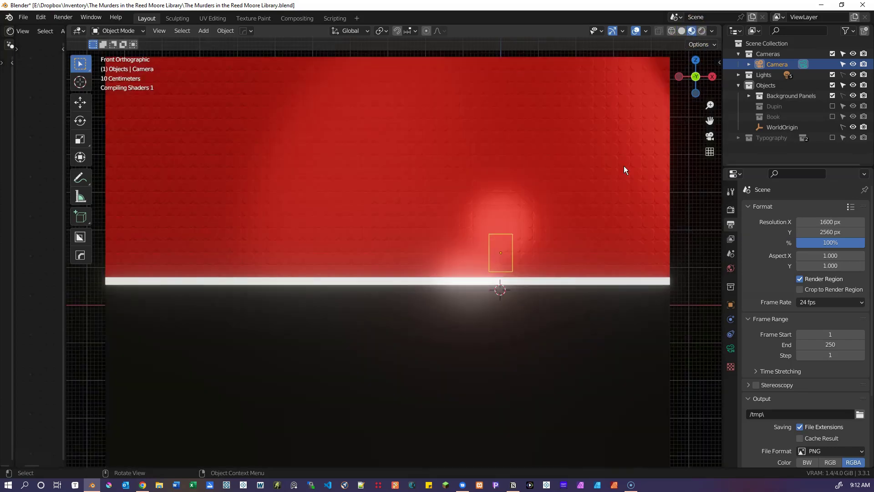
click(485, 201)
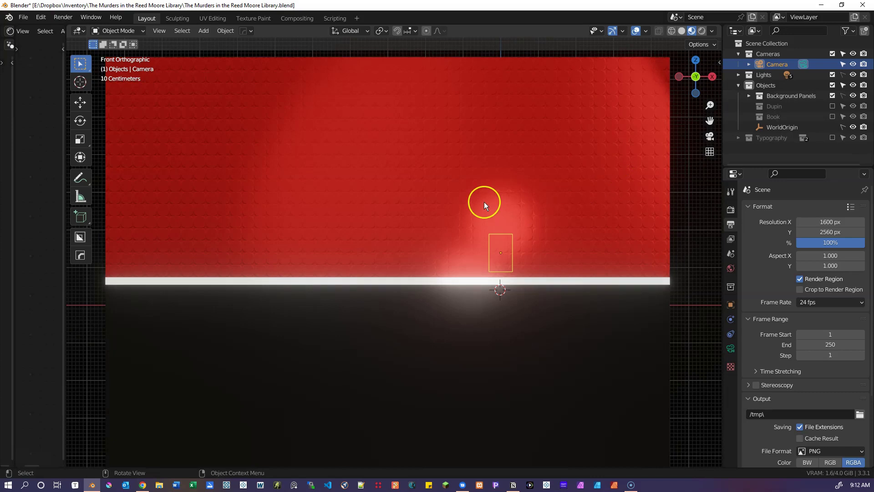
middle_drag(489, 211, 447, 385)
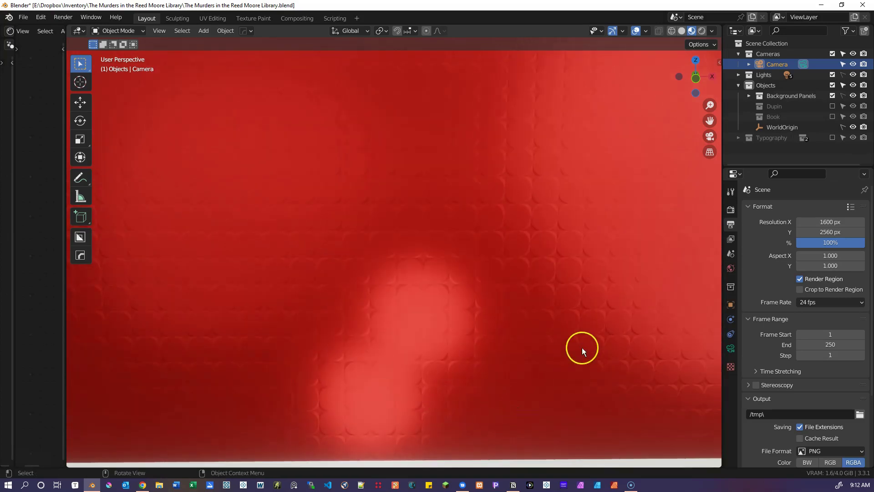
scroll(582, 348, up, 2)
click(565, 333)
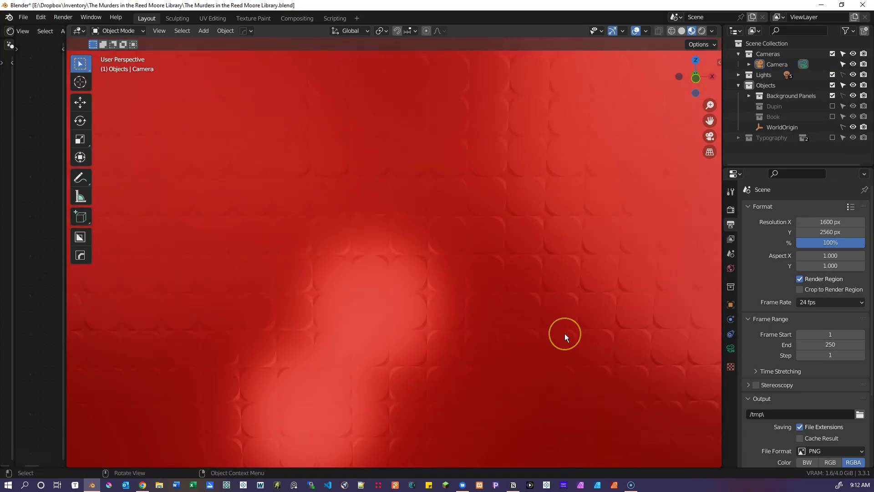
click(520, 270)
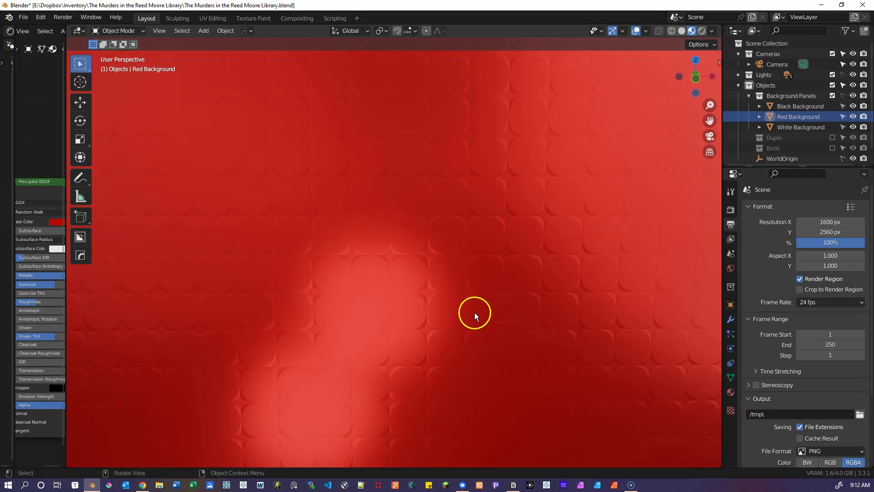
scroll(475, 313, down, 2)
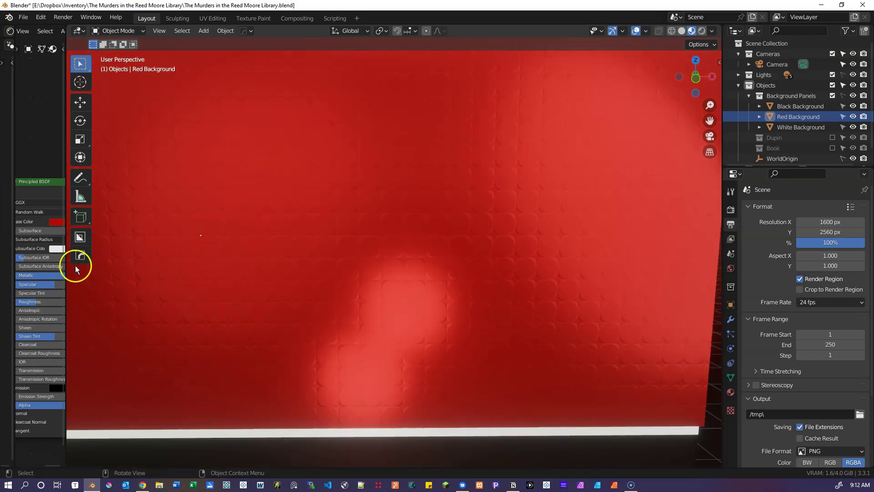
drag(65, 270, 485, 264)
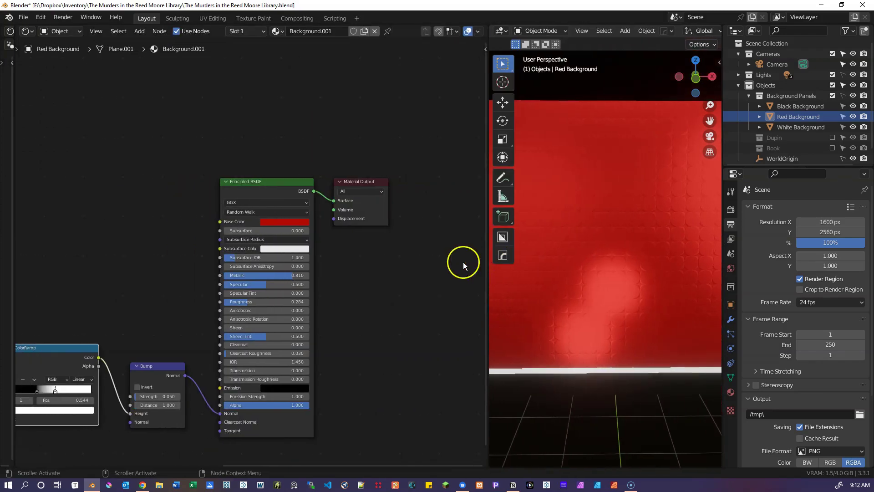
middle_drag(53, 235, 328, 189)
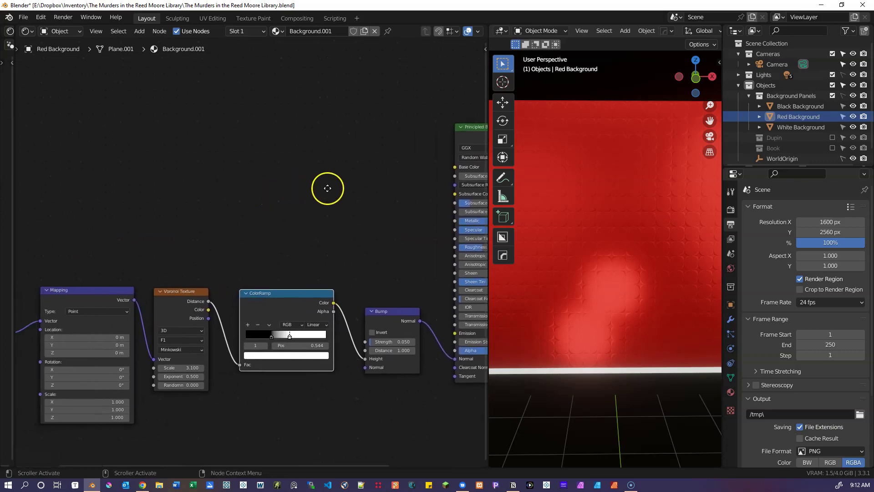
middle_drag(187, 211, 160, 187)
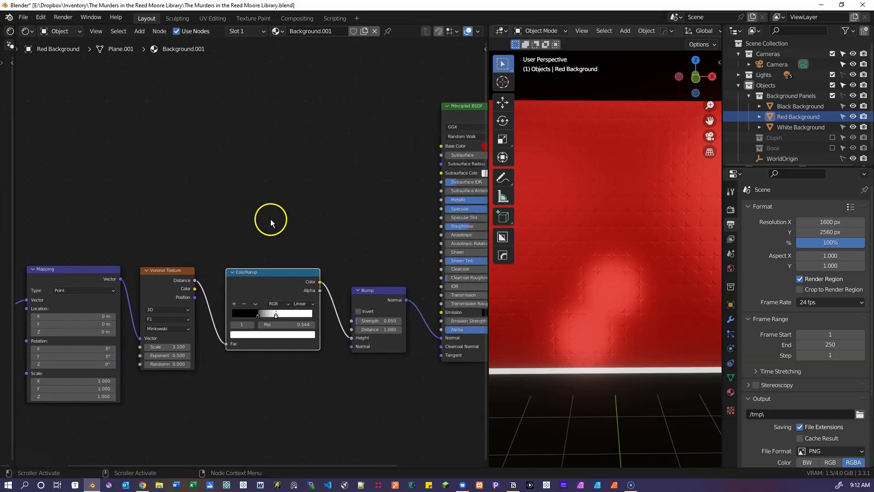
scroll(211, 187, down, 2)
scroll(281, 191, up, 3)
middle_drag(281, 190, 216, 145)
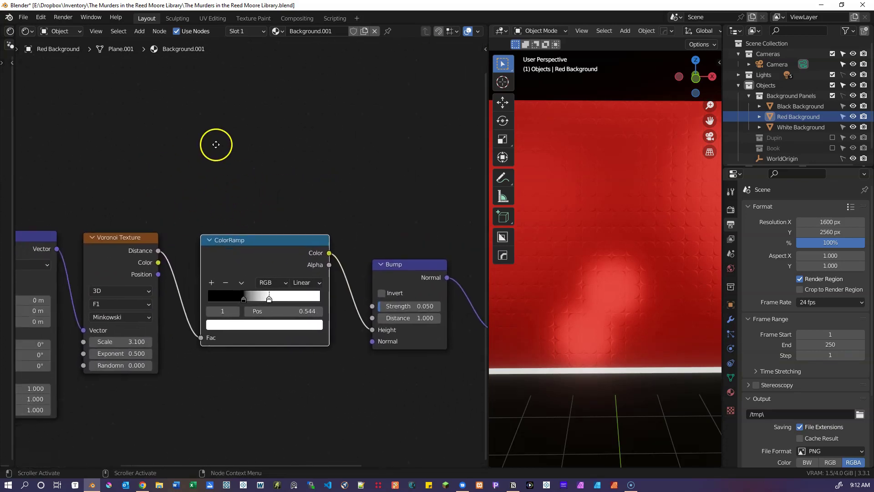
middle_drag(270, 164, 183, 189)
middle_drag(293, 180, 226, 205)
scroll(673, 321, up, 2)
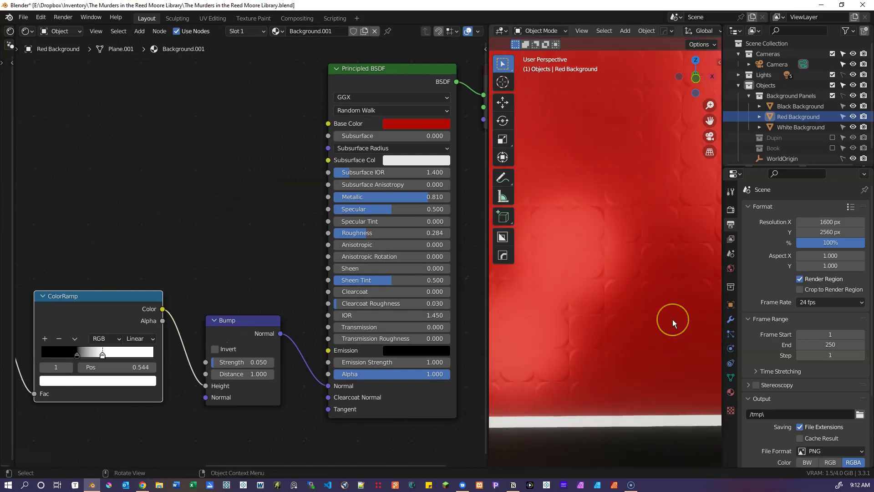
scroll(673, 321, up, 1)
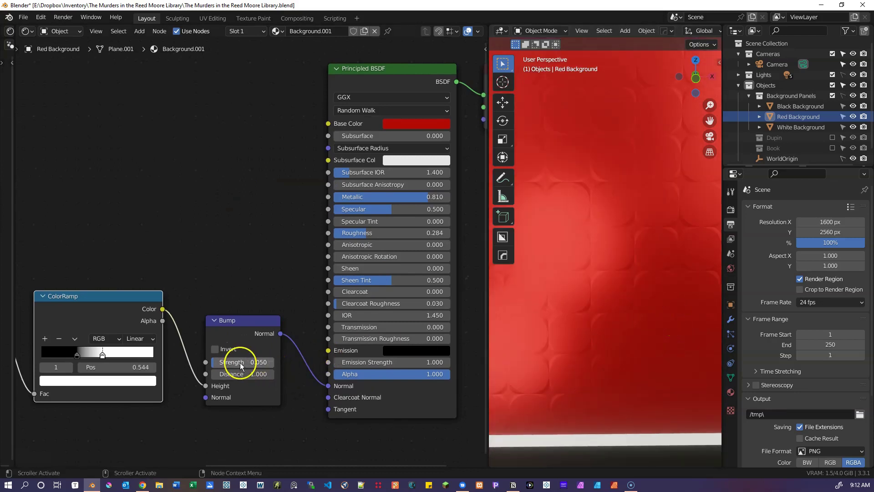
mouse_move(234, 363)
mouse_down()
mouse_move(250, 357)
mouse_move(239, 361)
mouse_up()
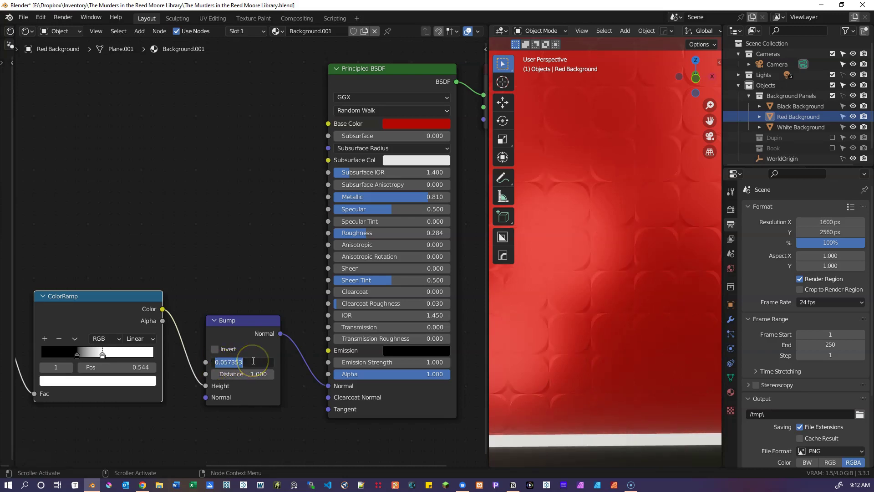
key(Return)
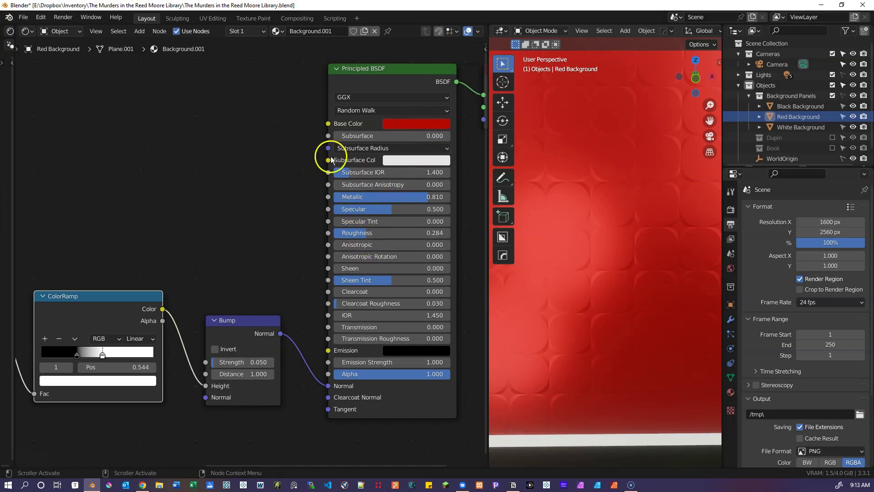
middle_drag(298, 159, 228, 157)
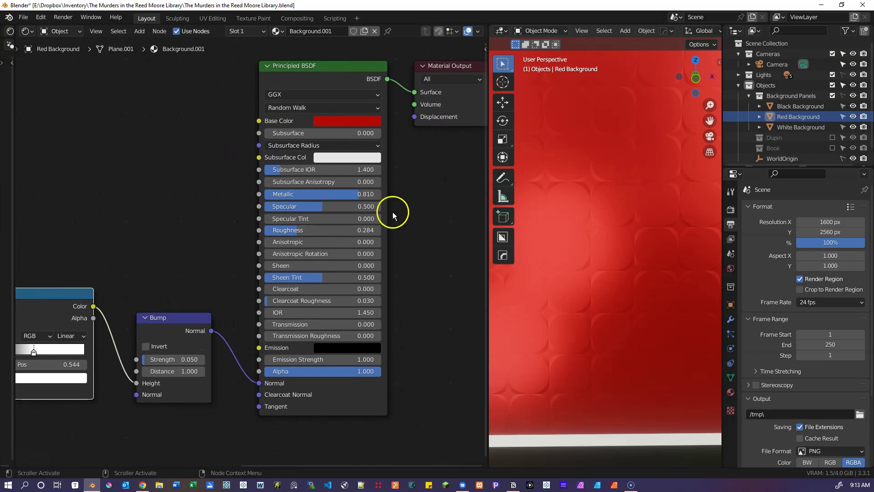
middle_drag(393, 212, 299, 241)
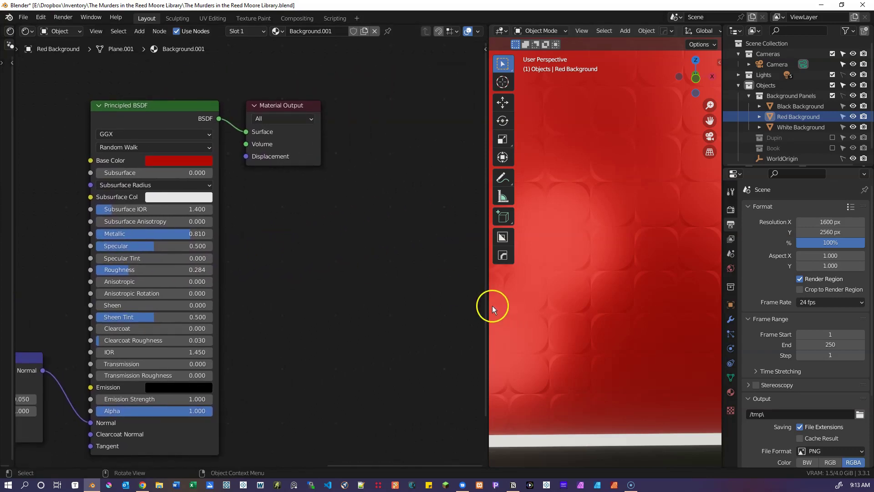
drag(493, 305, 37, 250)
- Orbit to view the red panel from the side and select the Black Background panel
scroll(319, 276, down, 5)
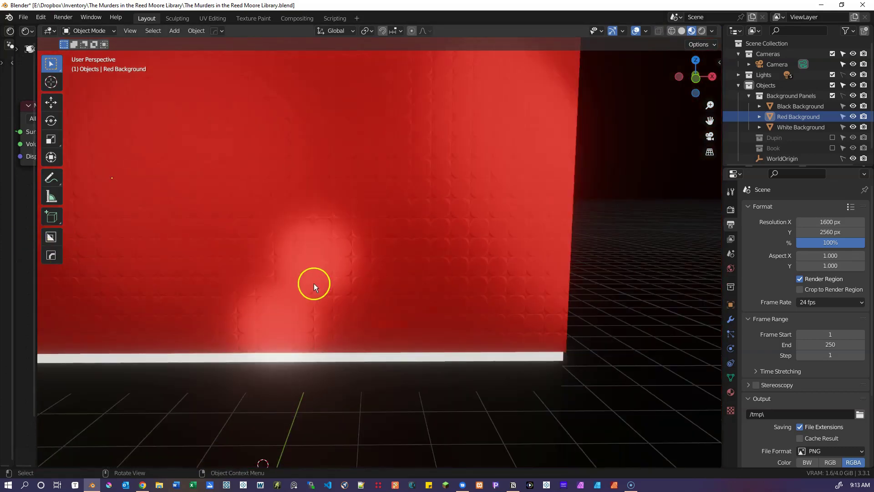
middle_drag(313, 283, 477, 269)
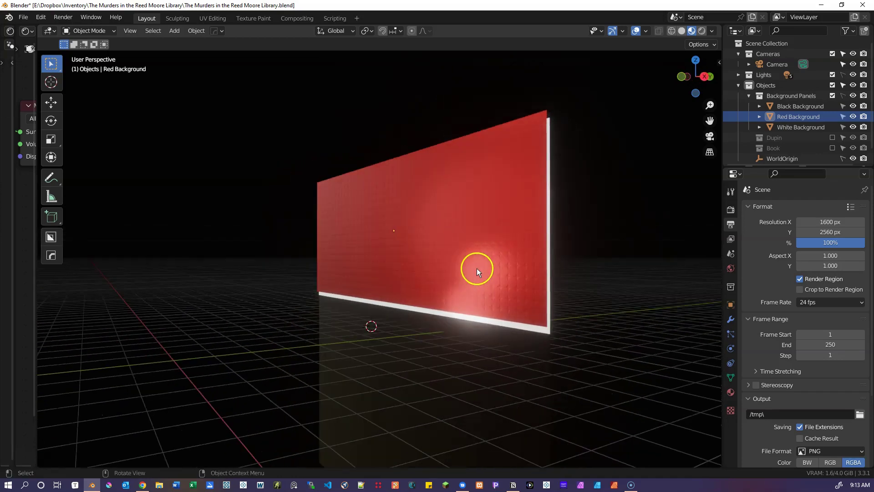
click(791, 106)
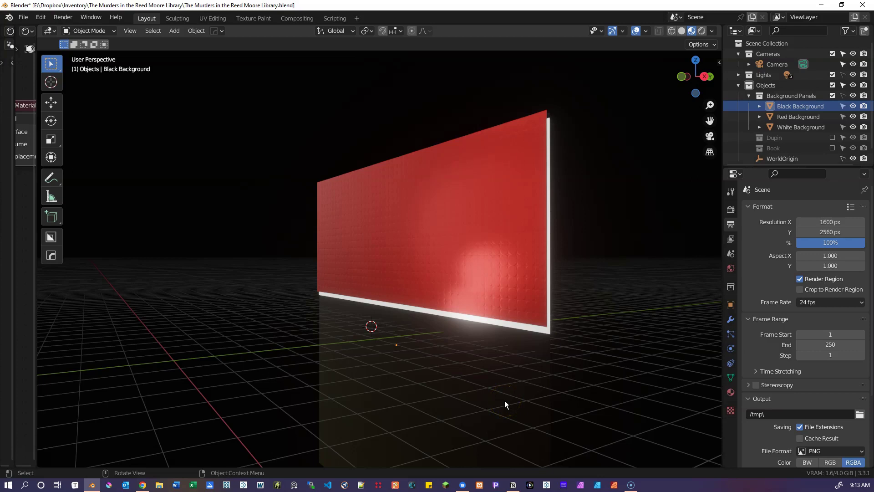
click(805, 106)
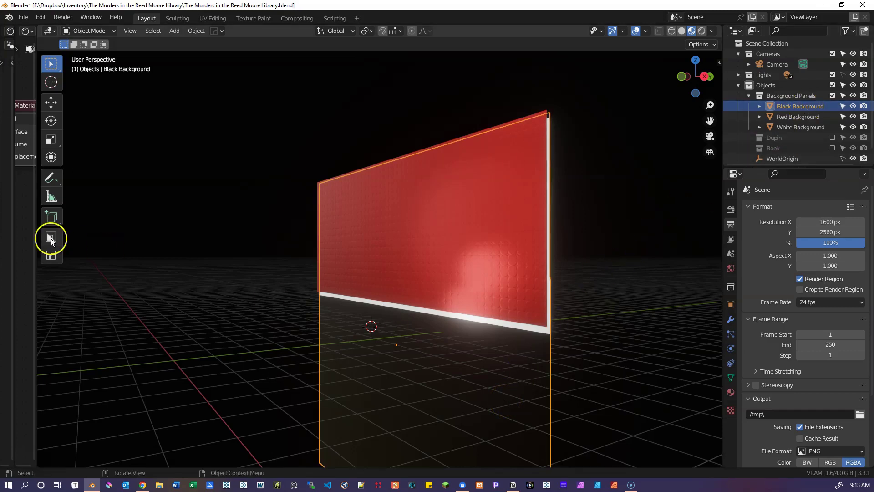
- Widen the Shader Editor and display the White Background panel's material nodes
drag(34, 250, 410, 296)
middle_drag(271, 275, 404, 235)
drag(400, 254, 314, 253)
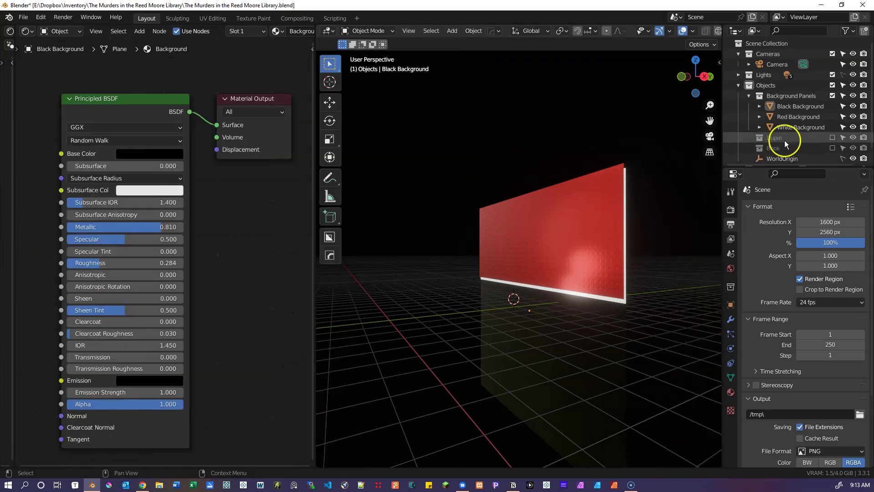
click(792, 127)
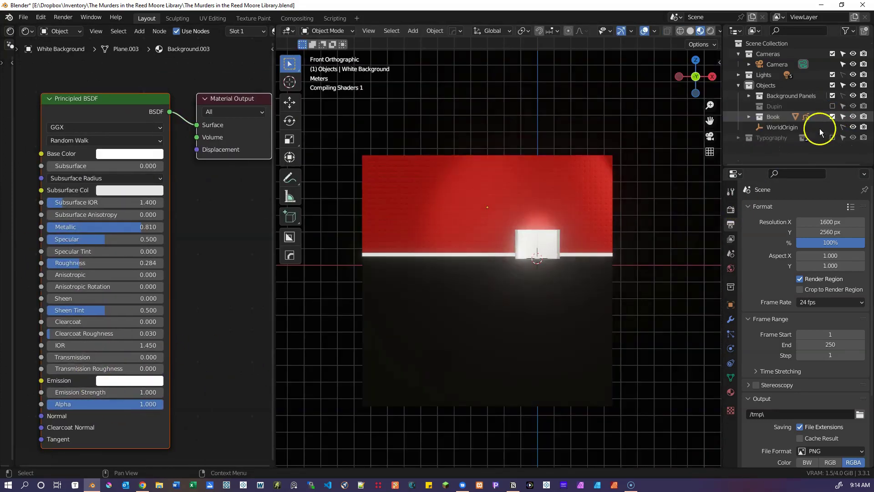
- Zoom and orbit to view the open book in perspective with the furry cat back in front of it
scroll(540, 247, up, 5)
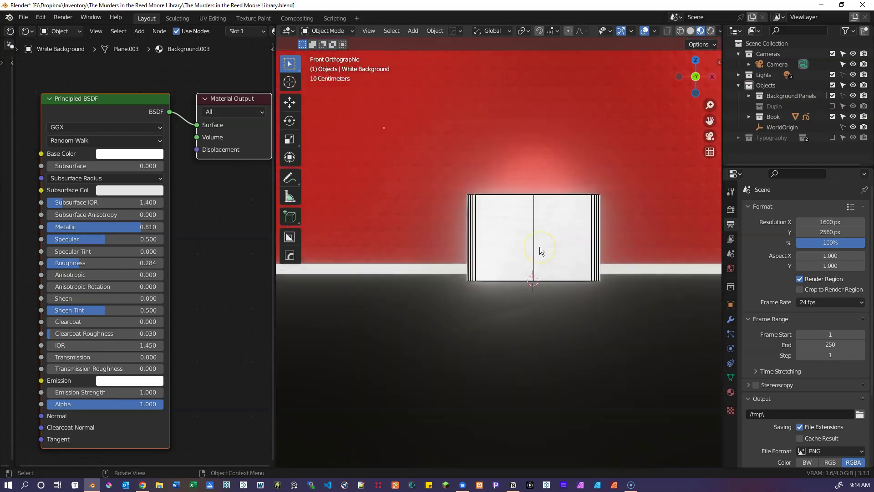
scroll(540, 247, up, 4)
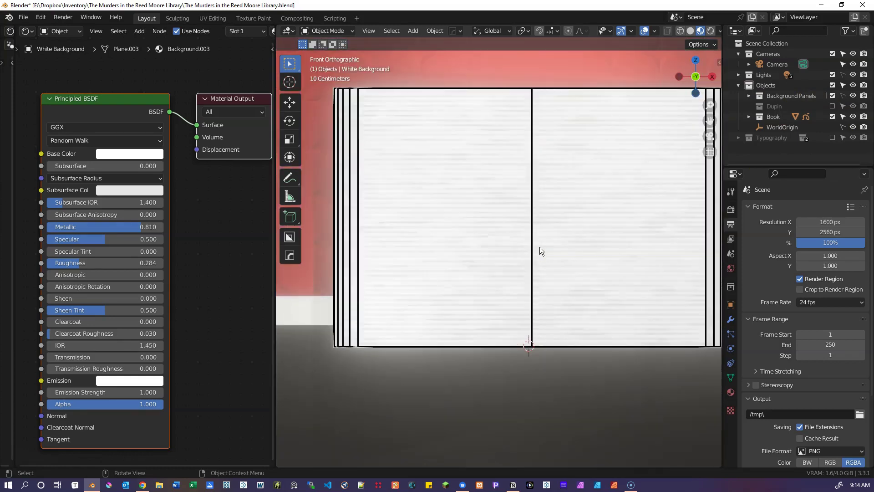
scroll(540, 247, down, 2)
middle_drag(540, 247, 540, 275)
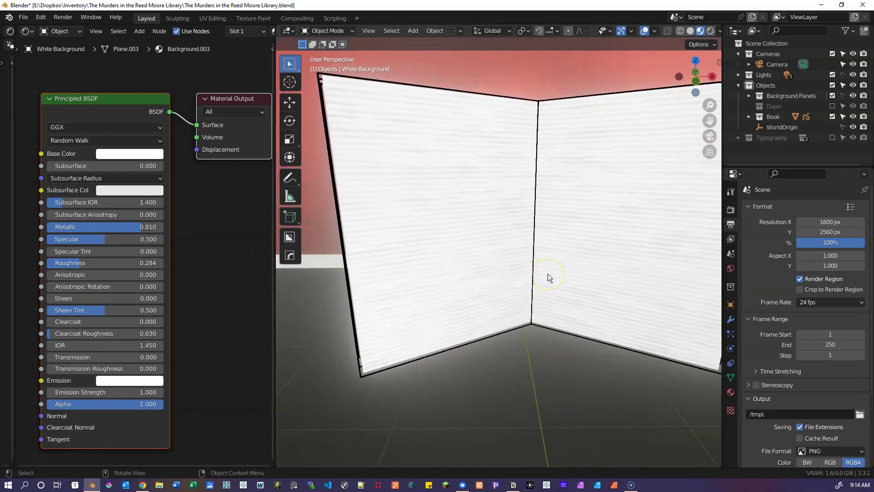
click(630, 221)
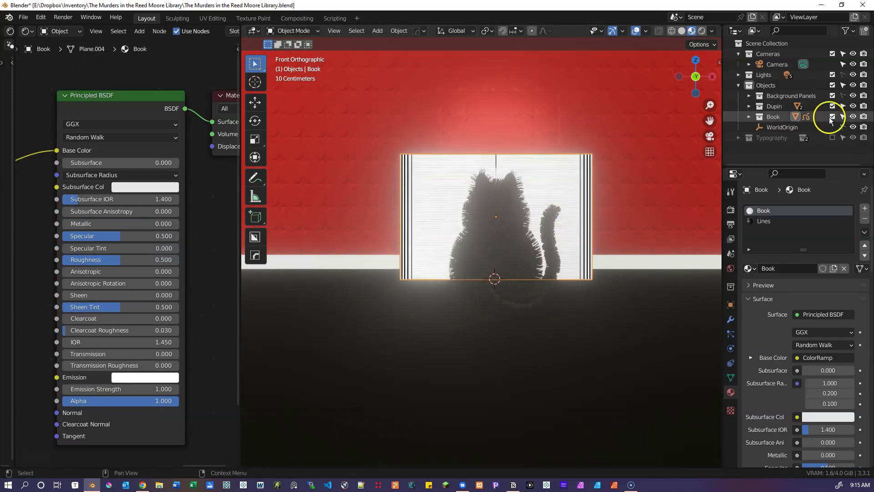
- Select the Dupin cat, examine its fur close up in Solid shading, then return to Material Preview
click(749, 106)
click(785, 117)
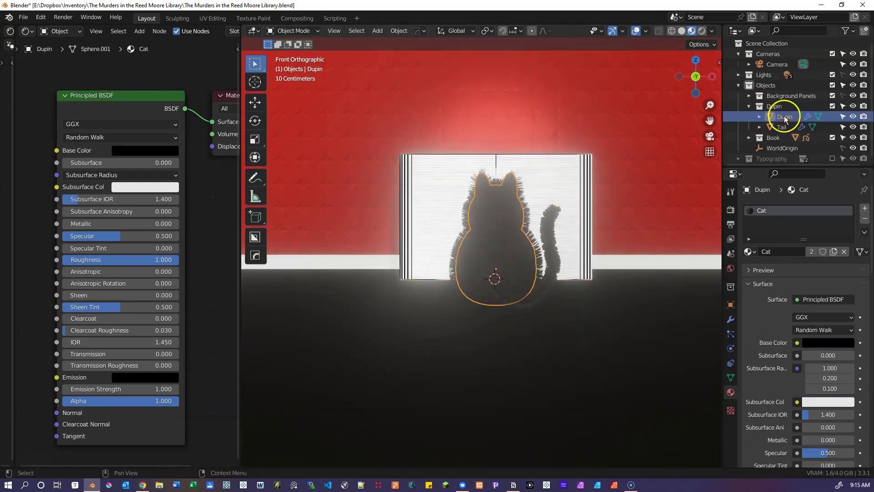
middle_drag(501, 273, 560, 318)
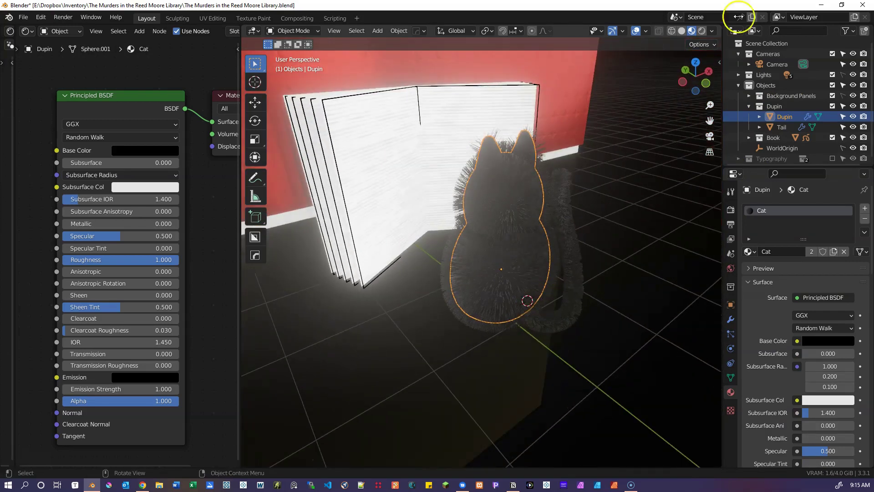
click(685, 33)
middle_drag(550, 242, 625, 228)
scroll(510, 188, up, 5)
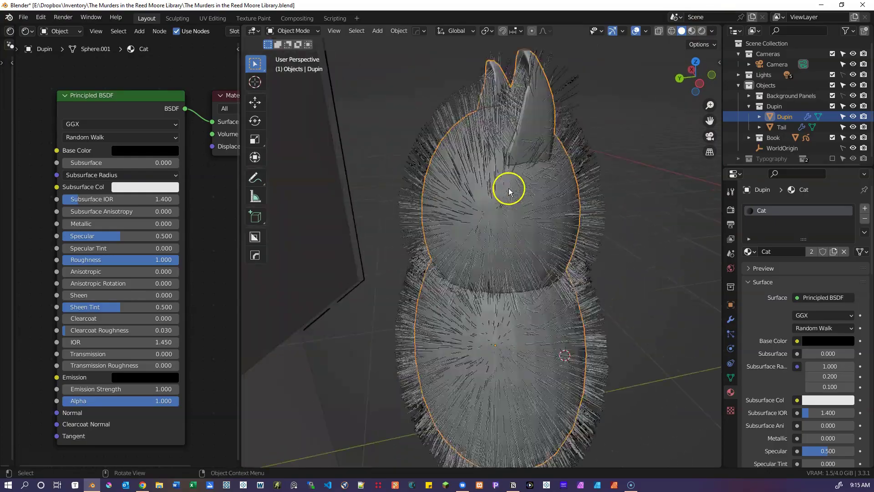
middle_drag(509, 187, 371, 187)
scroll(574, 194, down, 3)
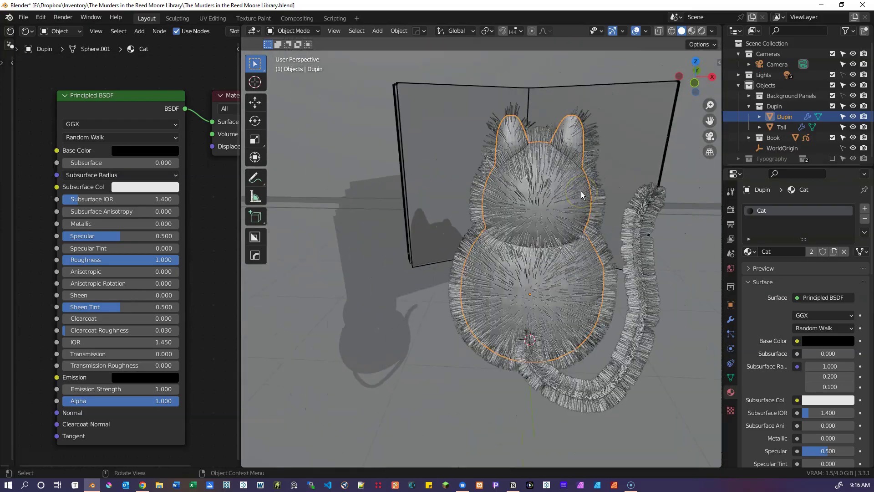
click(692, 30)
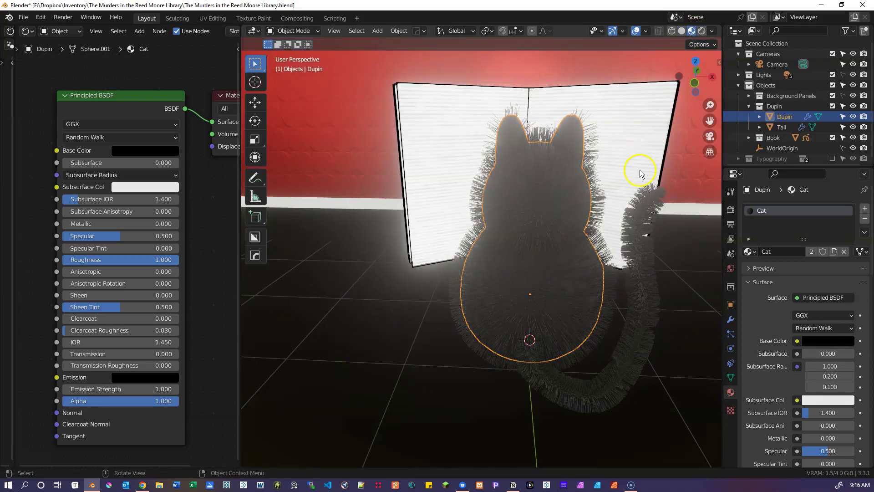
click(731, 335)
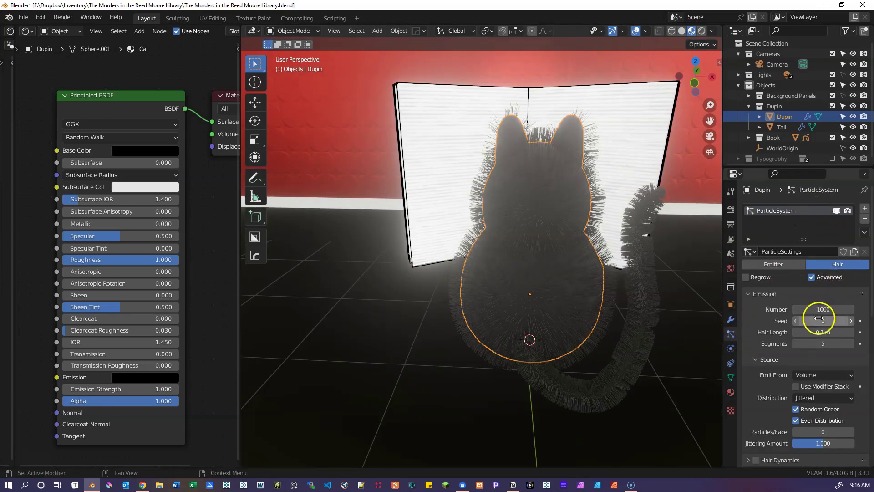
scroll(819, 346, down, 5)
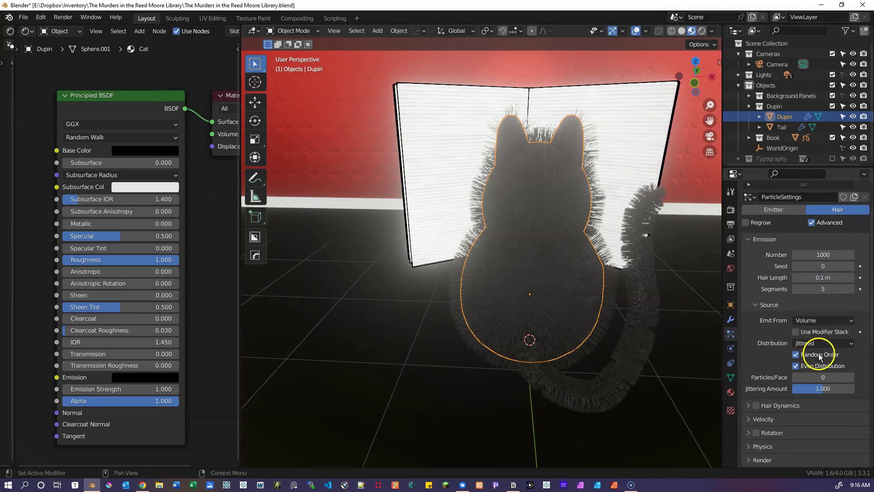
scroll(819, 357, down, 2)
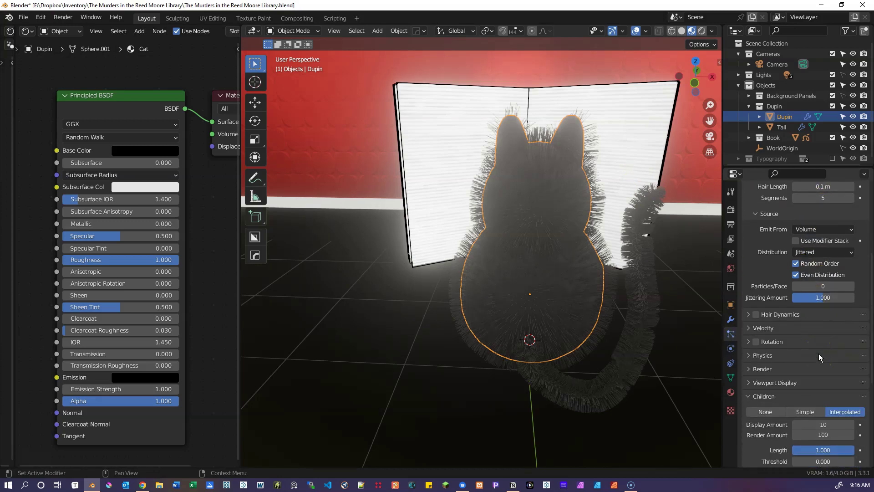
scroll(820, 356, down, 5)
click(834, 364)
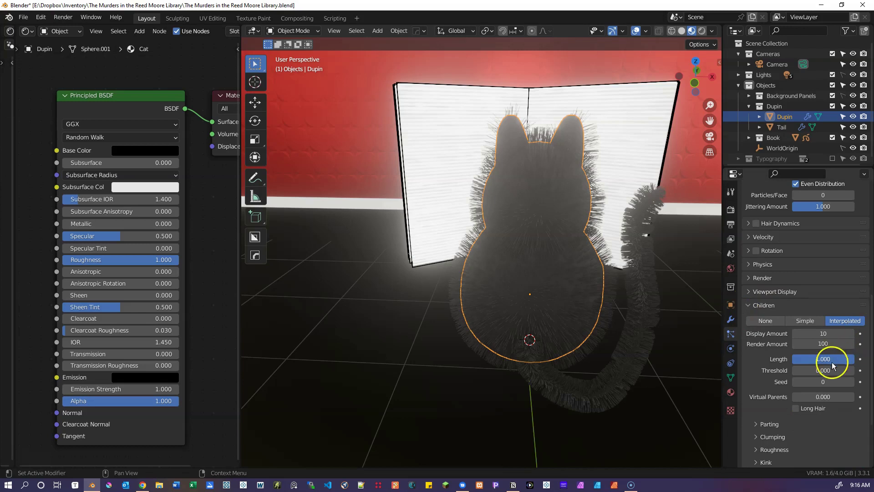
scroll(833, 366, down, 4)
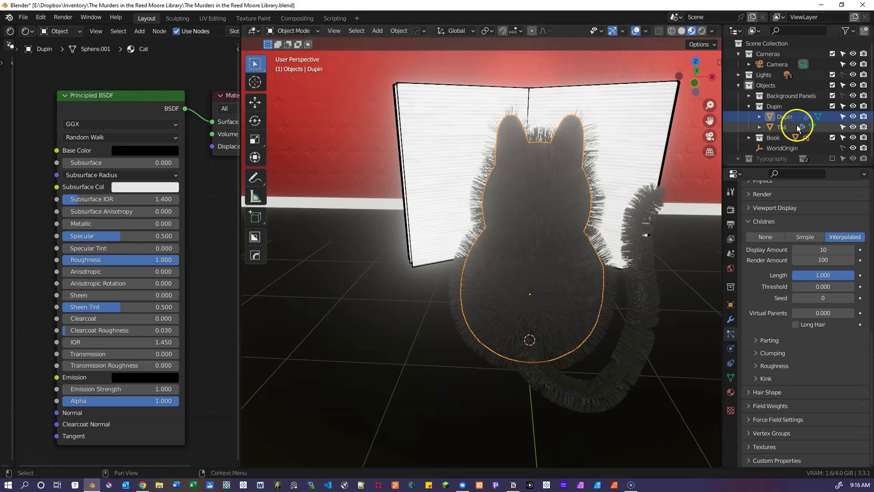
- In front view, enable the Extras overlay and Solid shading to reveal the camera and lights
click(749, 106)
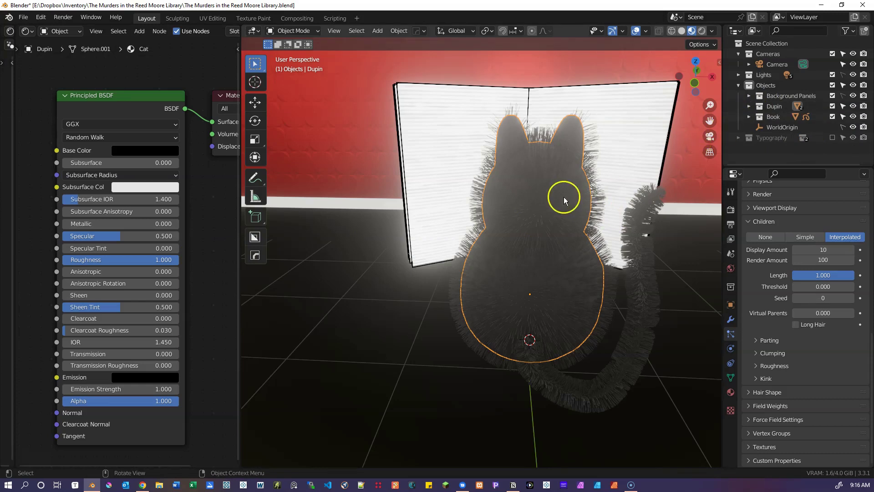
key(KP_1)
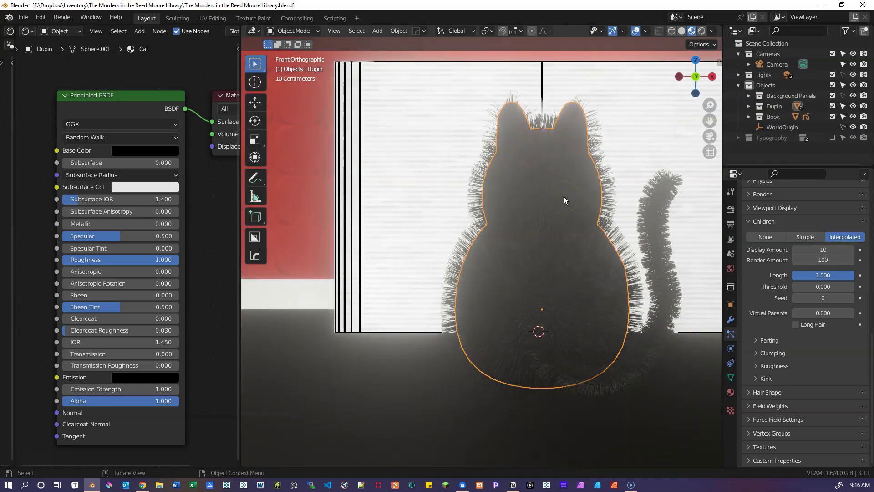
scroll(564, 196, down, 8)
click(646, 31)
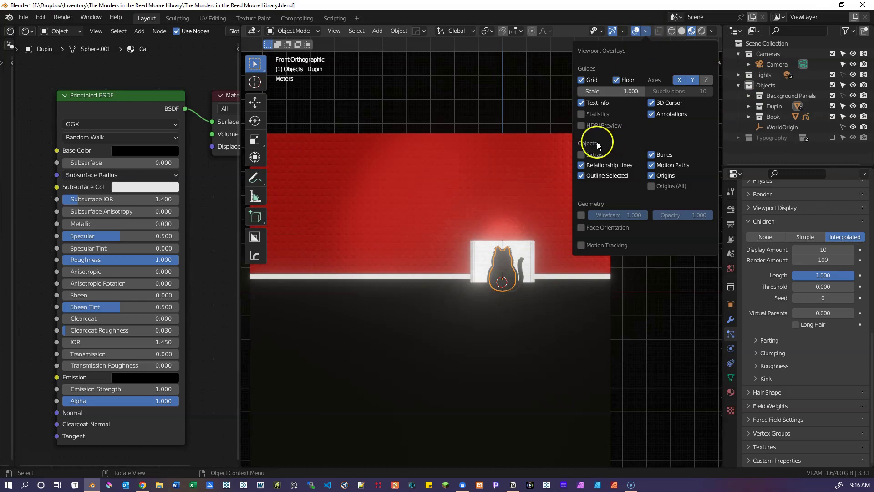
click(582, 154)
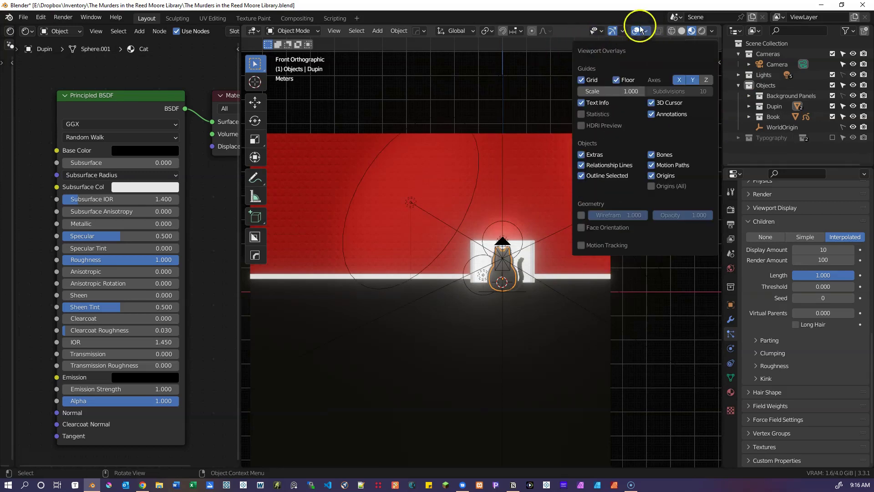
click(683, 31)
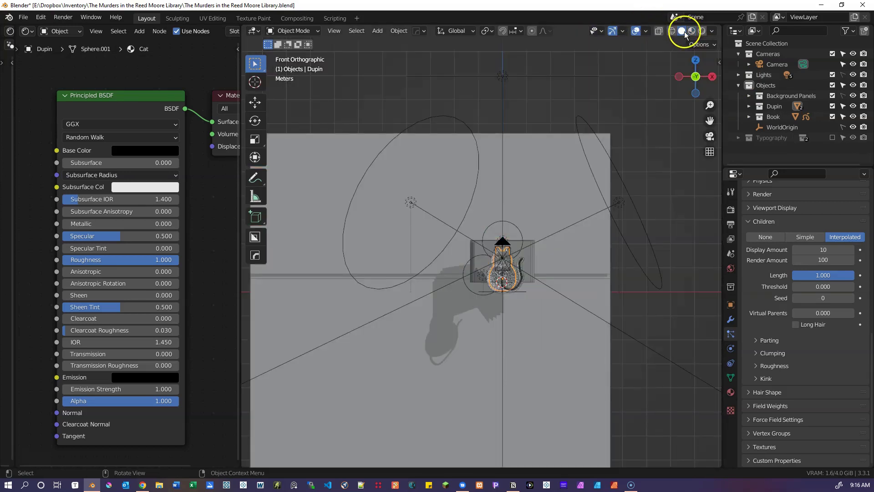
middle_drag(597, 165, 589, 190)
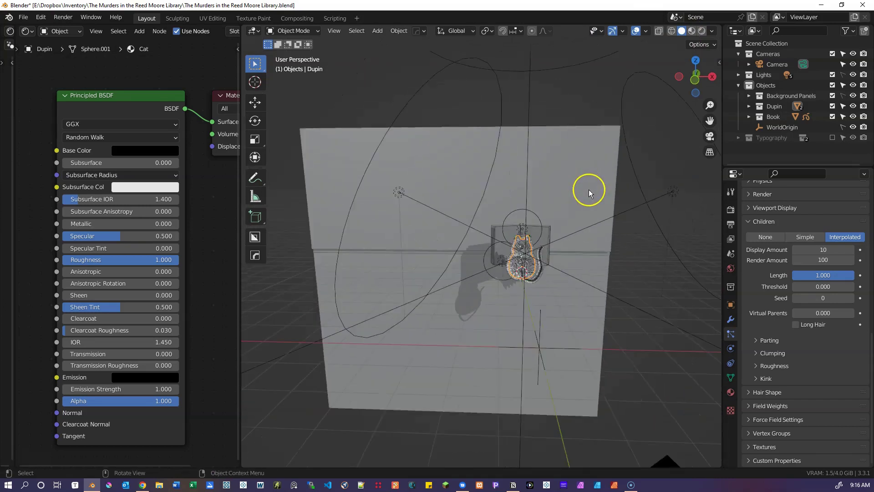
click(448, 191)
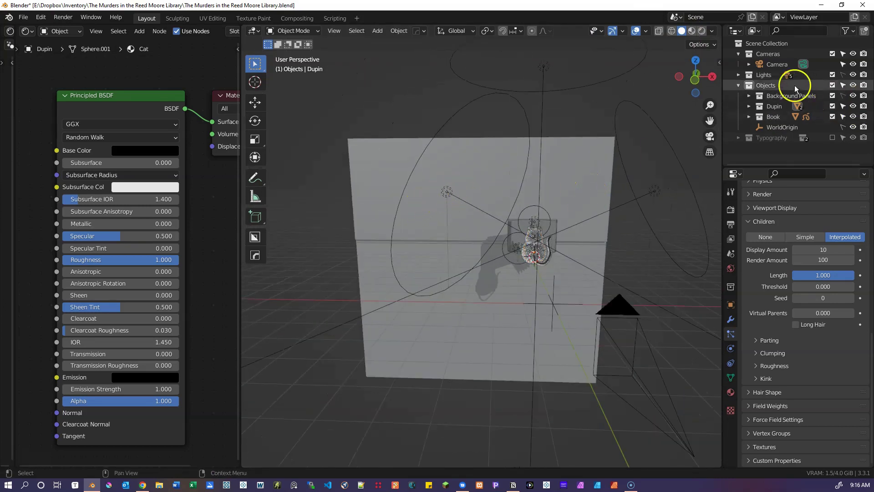
- Expand the Lights collection, shrink the node editor, and display the Area light's settings
click(739, 75)
click(772, 85)
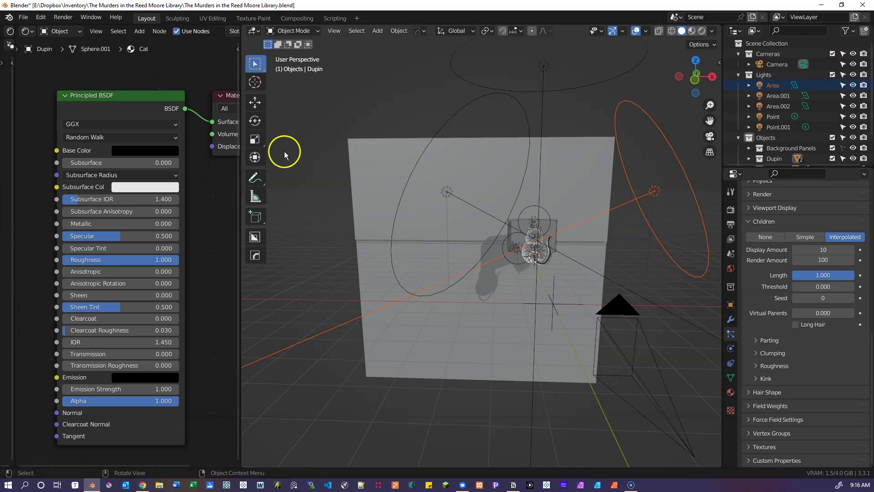
drag(240, 185, 17, 167)
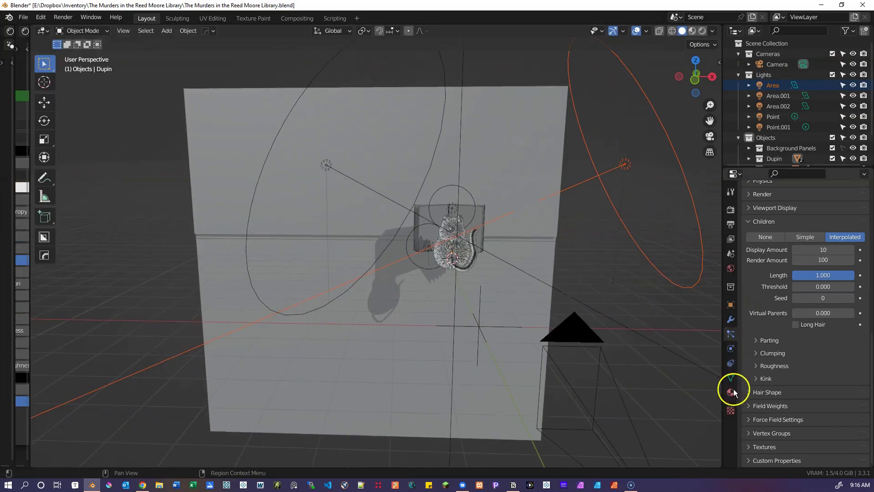
click(624, 165)
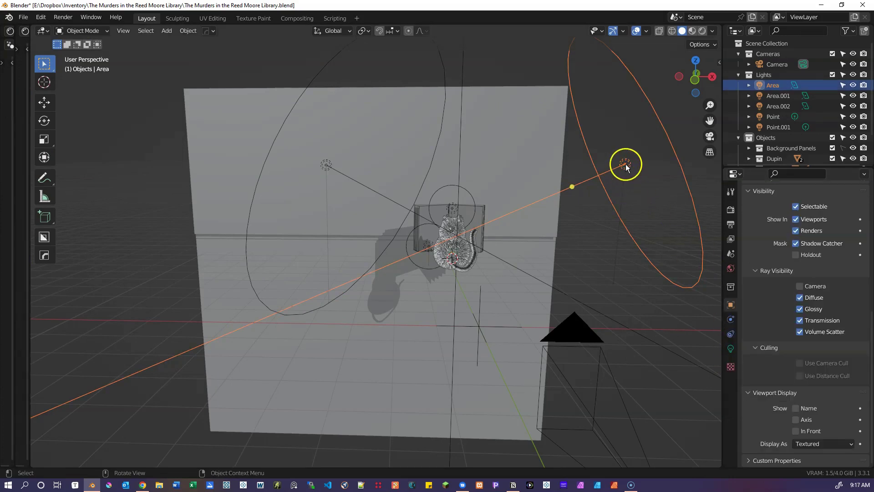
click(731, 349)
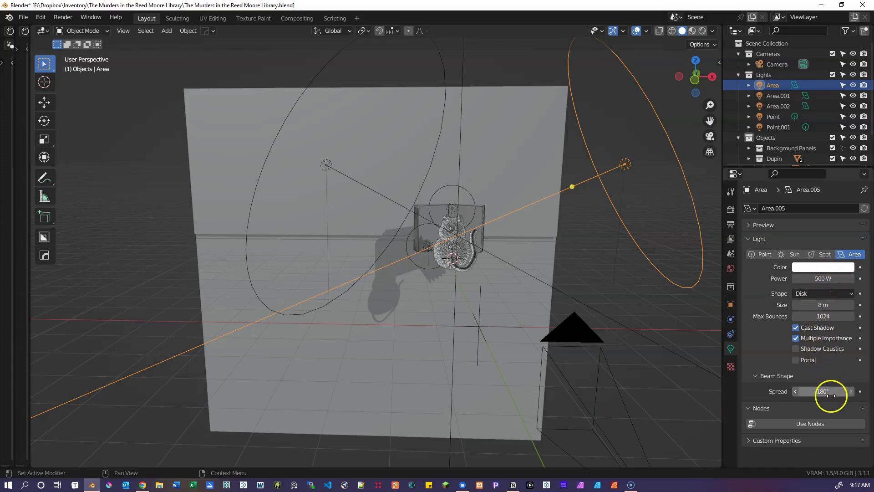
- Compare the Area.001, Area.002 and 500 W main Area light settings
click(331, 165)
middle_drag(562, 211, 578, 255)
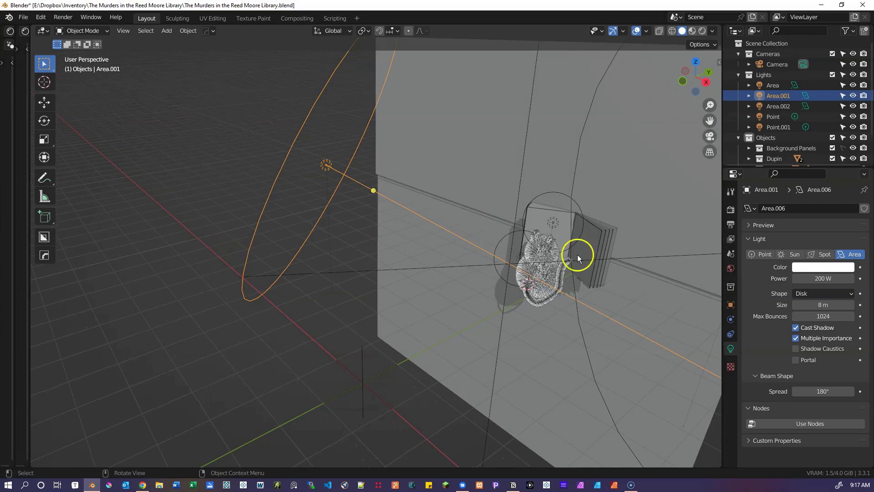
click(790, 110)
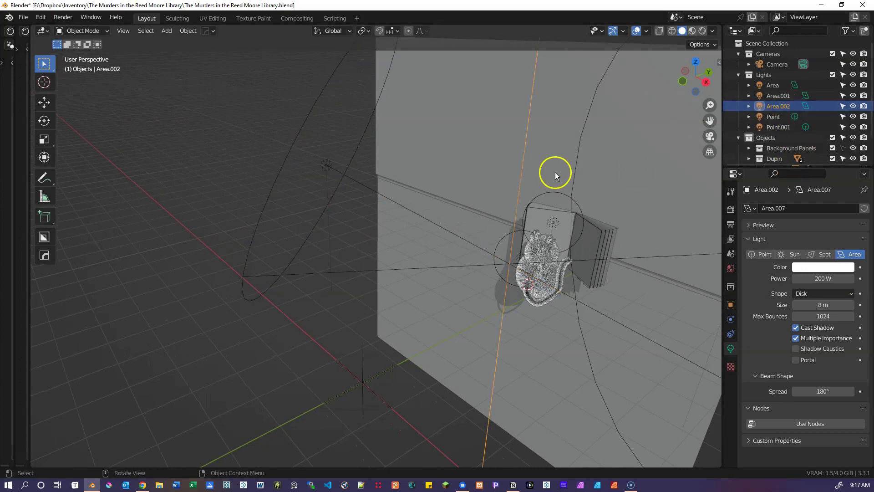
scroll(556, 173, down, 6)
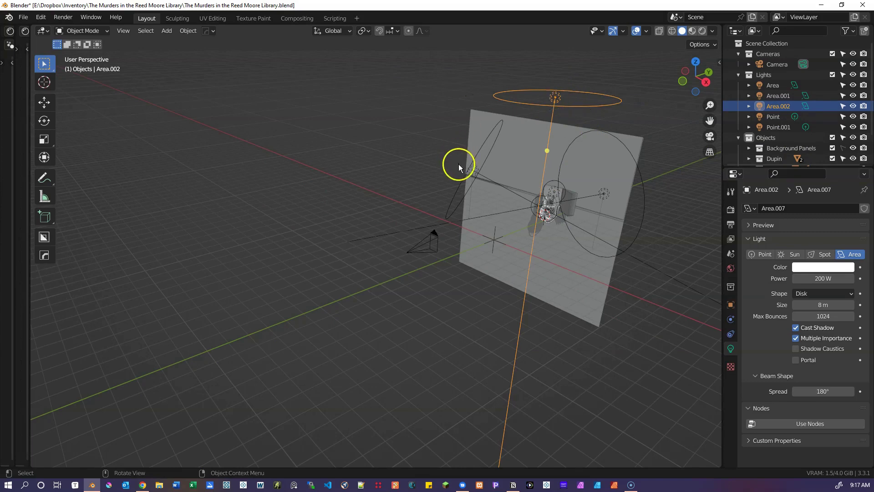
click(474, 167)
click(604, 194)
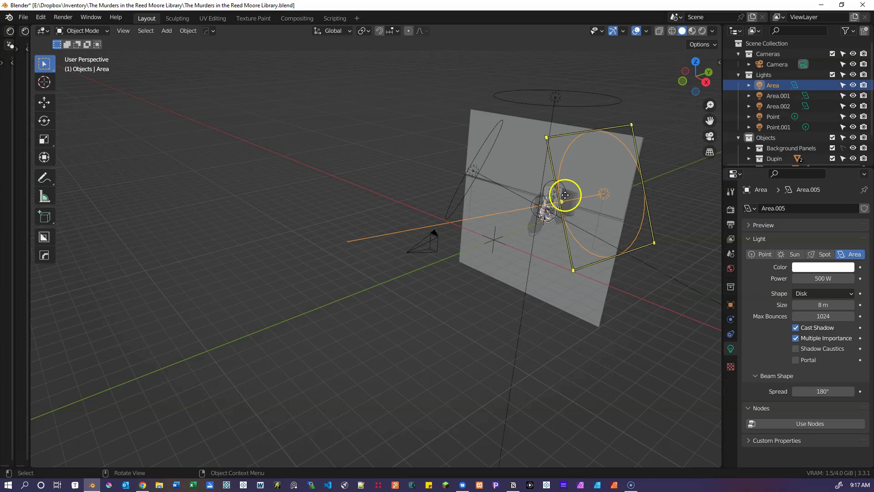
- Check the Point light above the cat and the 150 W, 0.84 m Point.001 beside it
scroll(539, 185, up, 6)
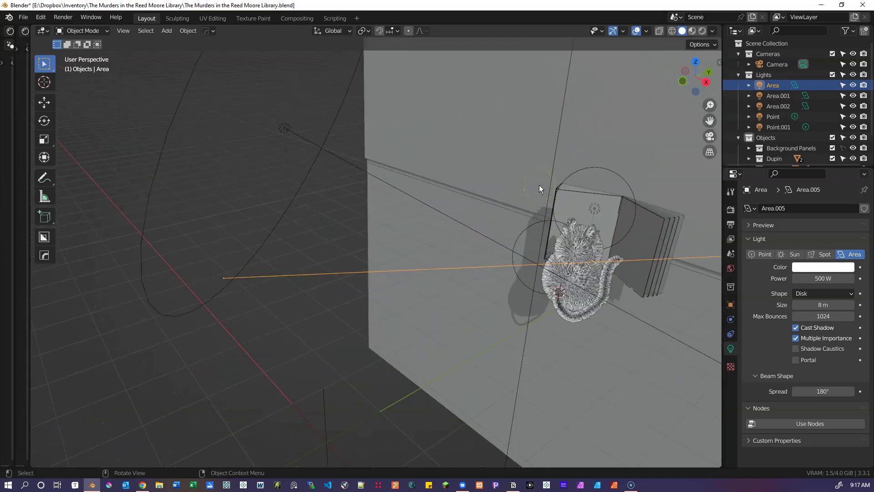
click(597, 210)
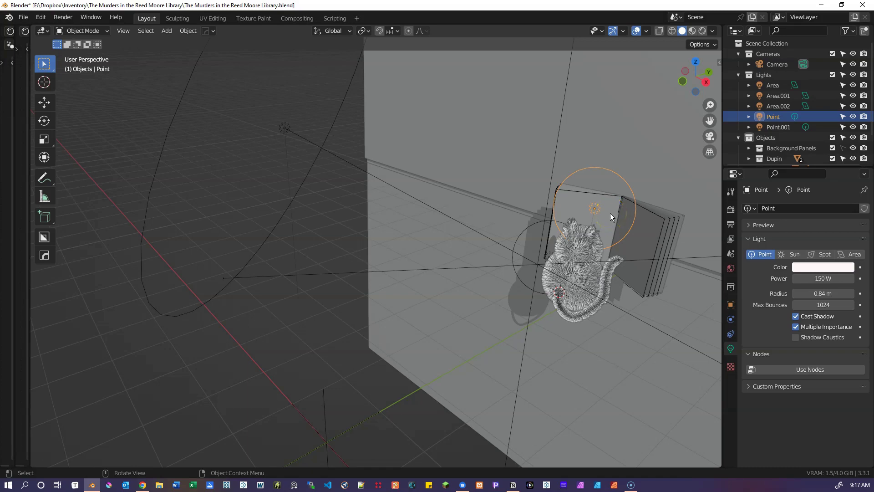
click(545, 253)
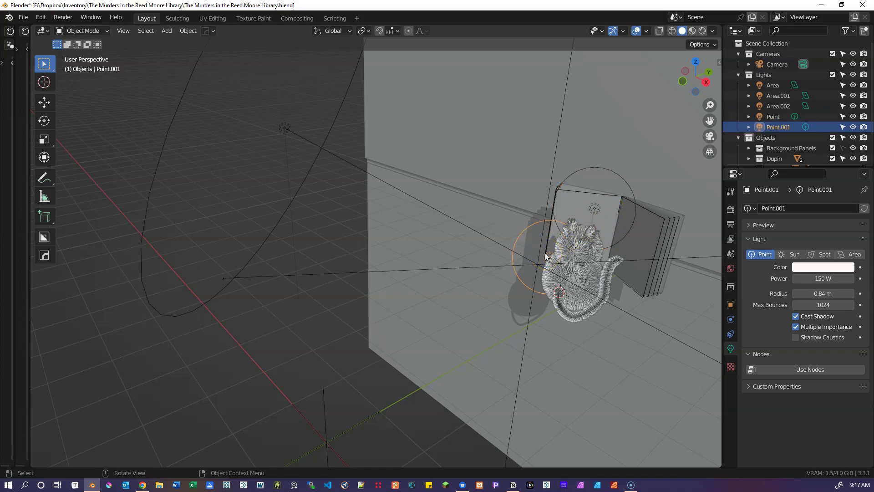
click(556, 264)
middle_drag(569, 272, 630, 231)
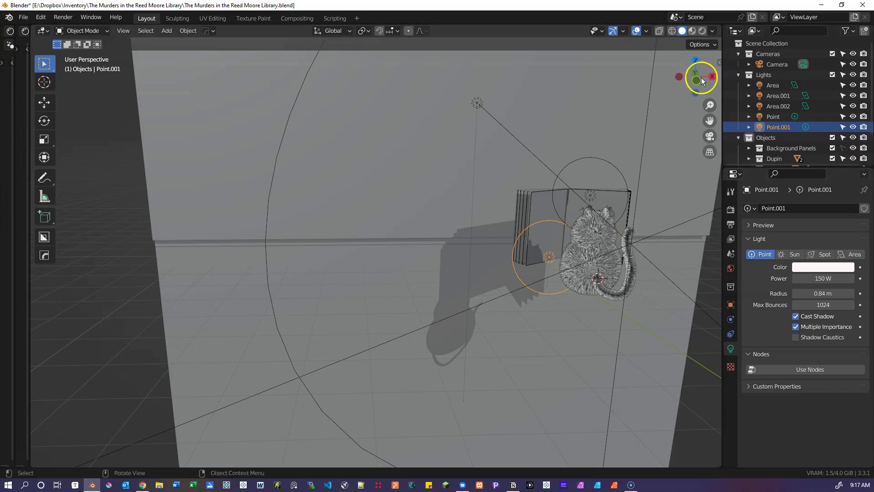
- Select the camera, frame it in the view, and show camera and light outlines
click(738, 75)
click(774, 64)
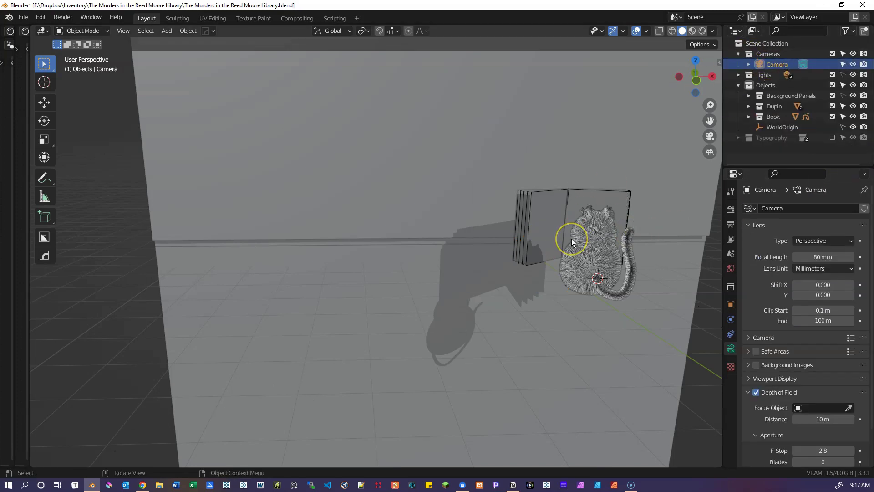
key(KP_Decimal)
middle_drag(474, 244, 521, 194)
click(646, 32)
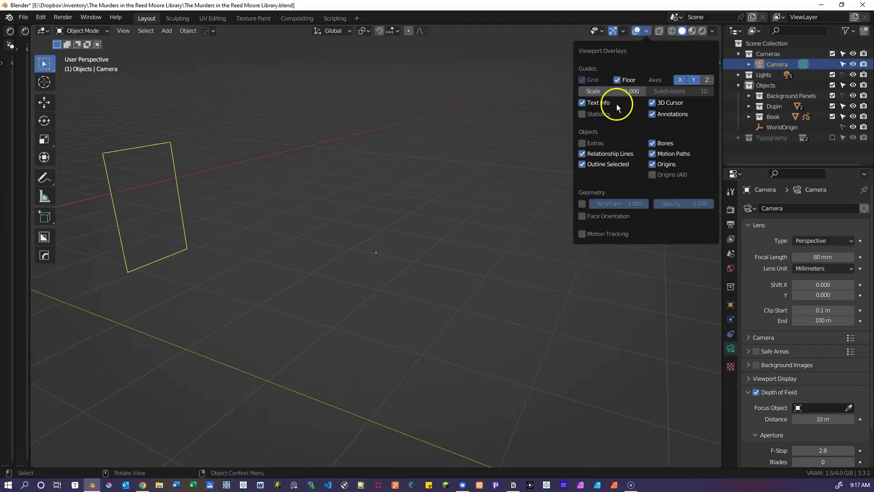
click(586, 142)
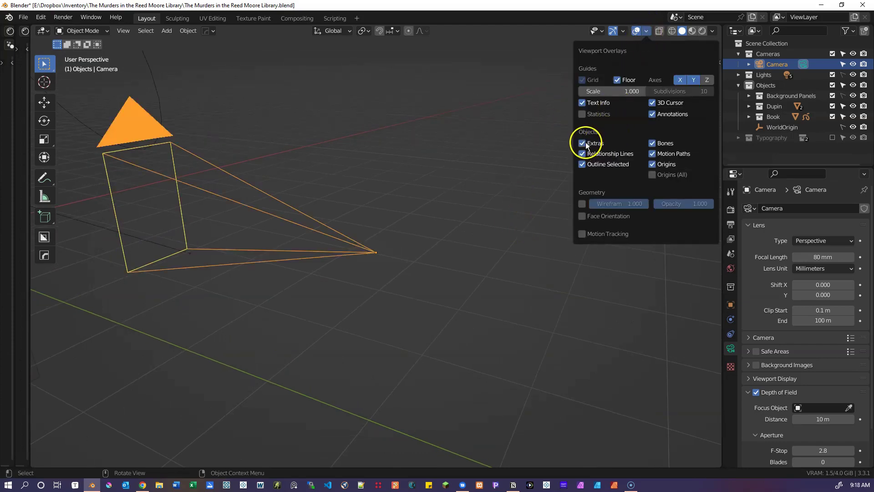
mouse_move(396, 184)
middle_down()
mouse_move(254, 181)
mouse_move(242, 165)
mouse_move(361, 185)
mouse_move(336, 182)
middle_up()
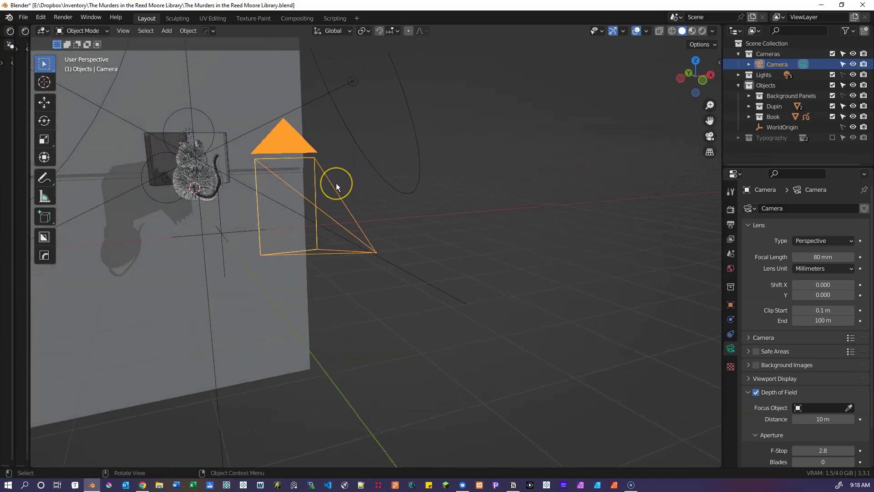
- Look through the camera with outlines hidden in Material Preview shading
key(KP_0)
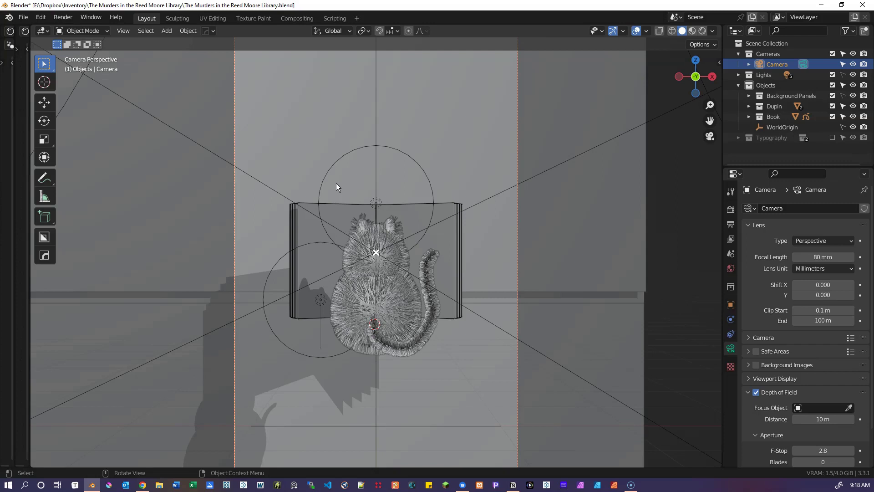
click(646, 31)
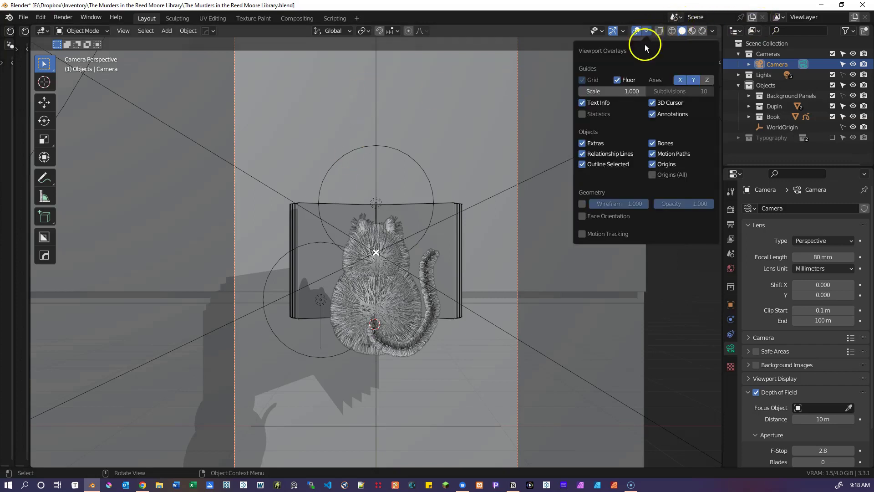
click(583, 143)
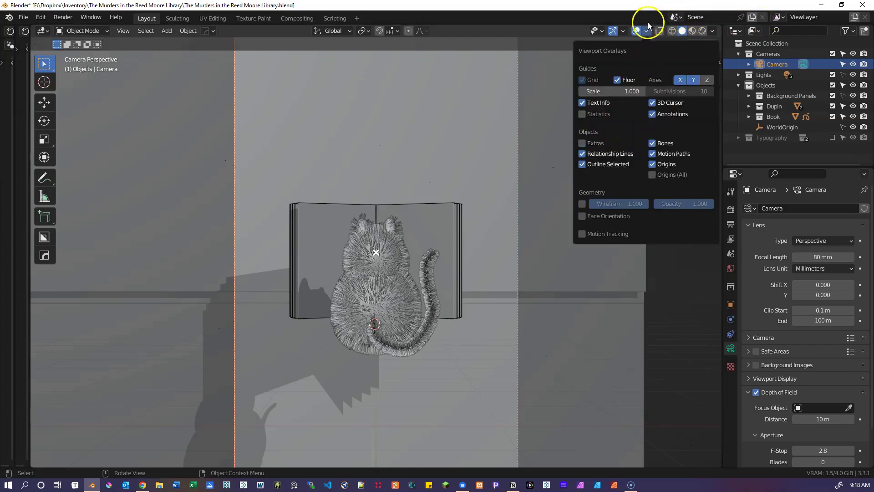
click(692, 32)
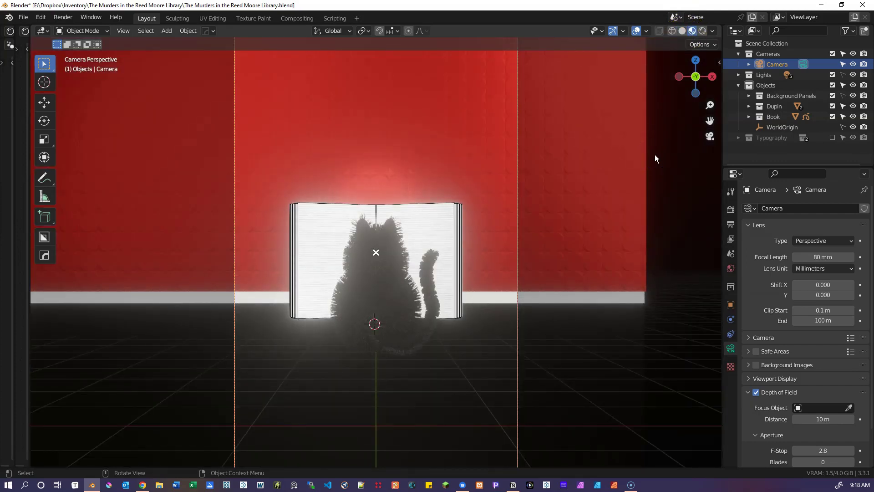
- Return to Solid shading and include the Typography collection in the scene again
click(682, 31)
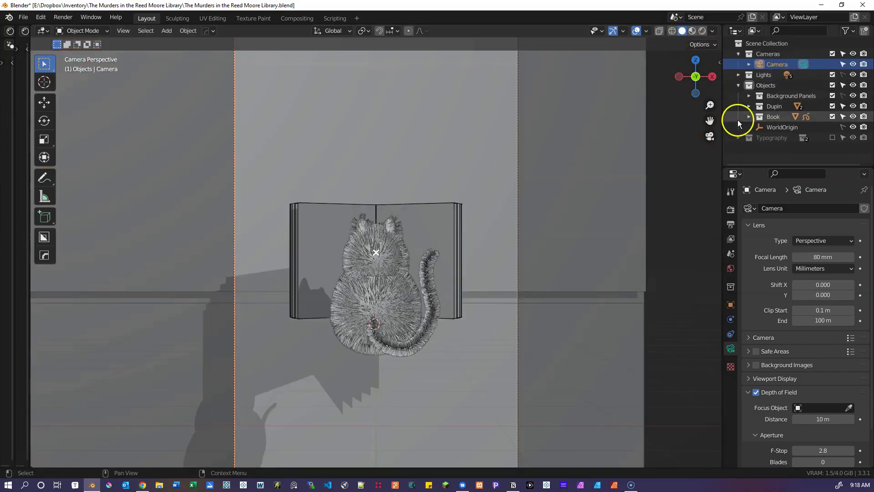
click(738, 85)
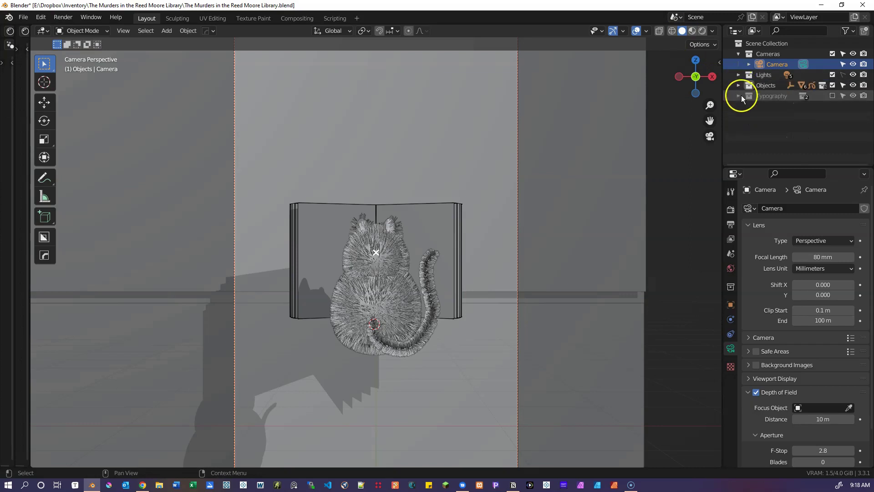
click(833, 96)
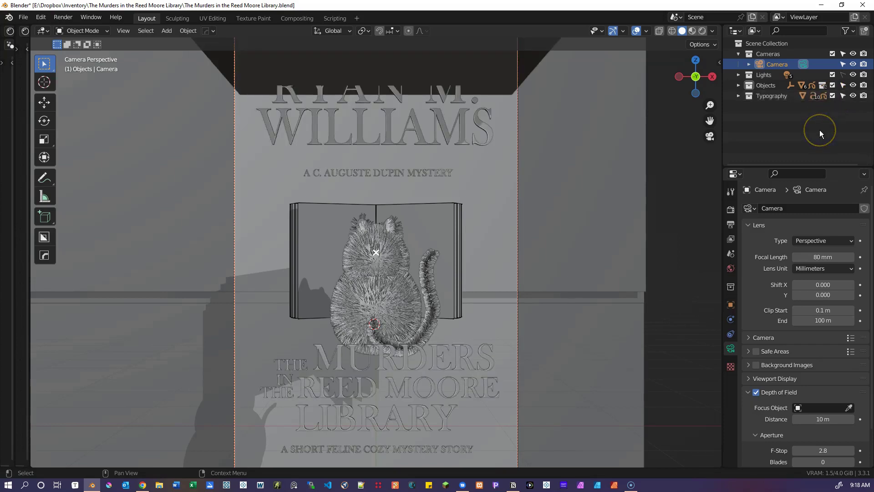
- Inspect the IN THE, LIBRARY and MURDERS title objects and the Shadow Catcher plane
click(739, 95)
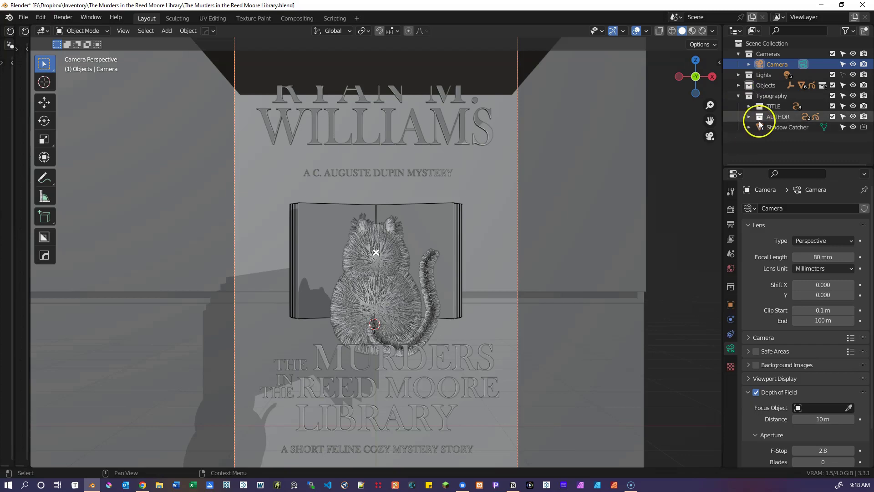
click(749, 105)
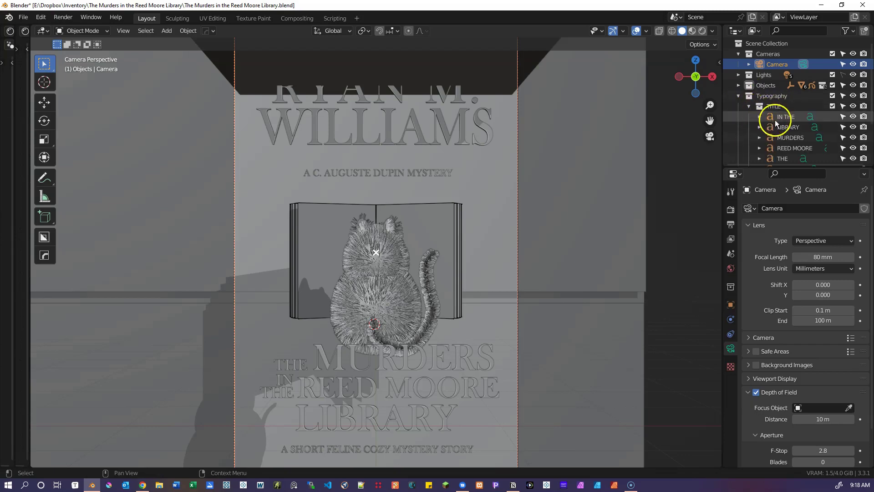
click(786, 116)
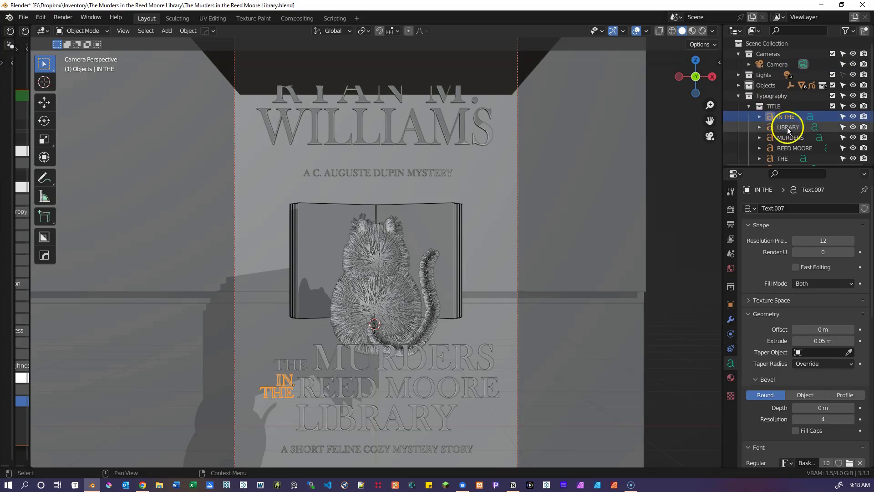
click(787, 127)
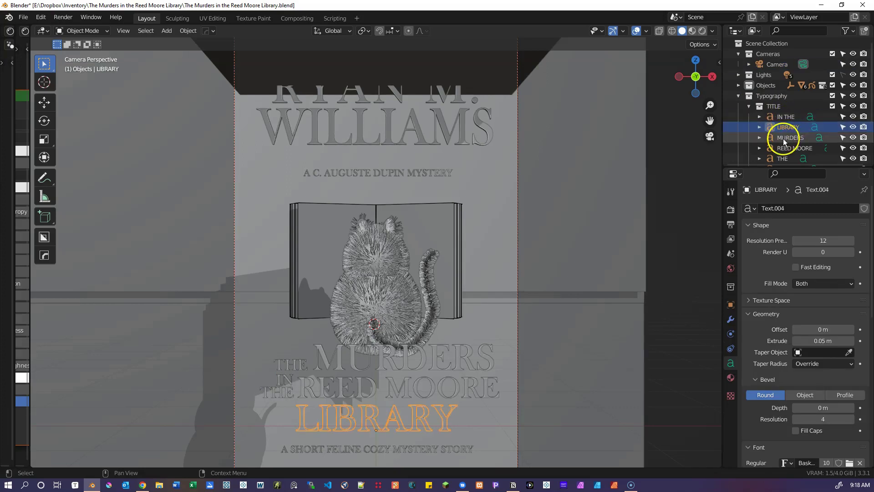
click(788, 137)
middle_drag(392, 326, 466, 340)
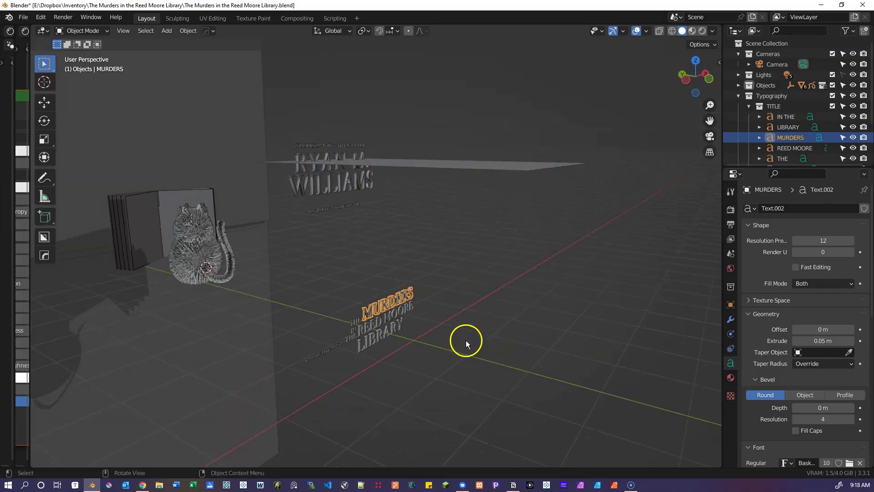
click(501, 170)
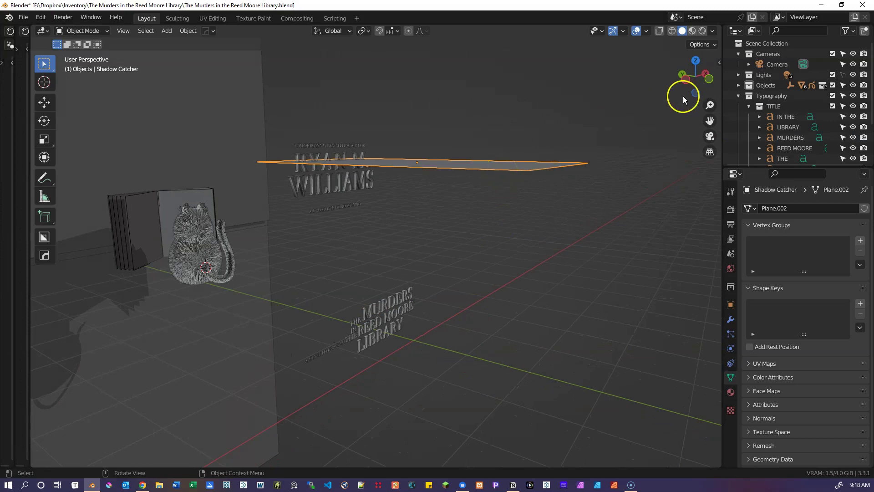
- Hide the Shadow Catcher plane and select the MURDERS title text, facing it in the view
scroll(814, 103, down, 5)
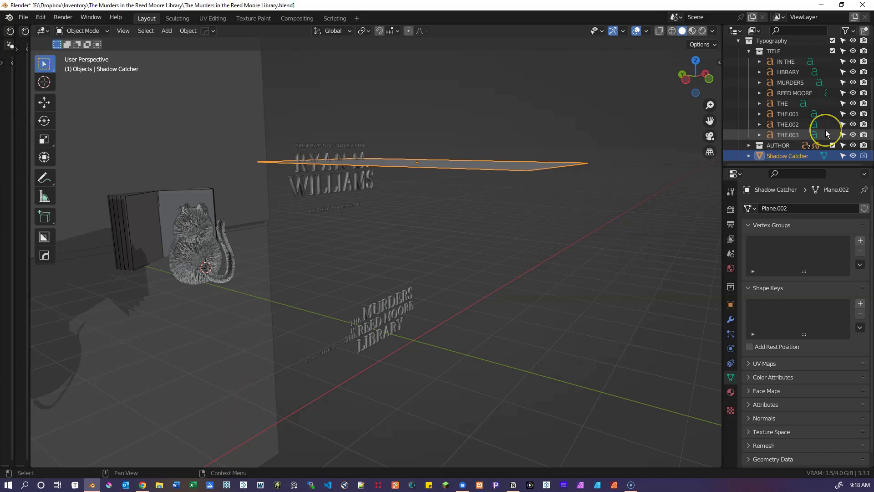
click(853, 156)
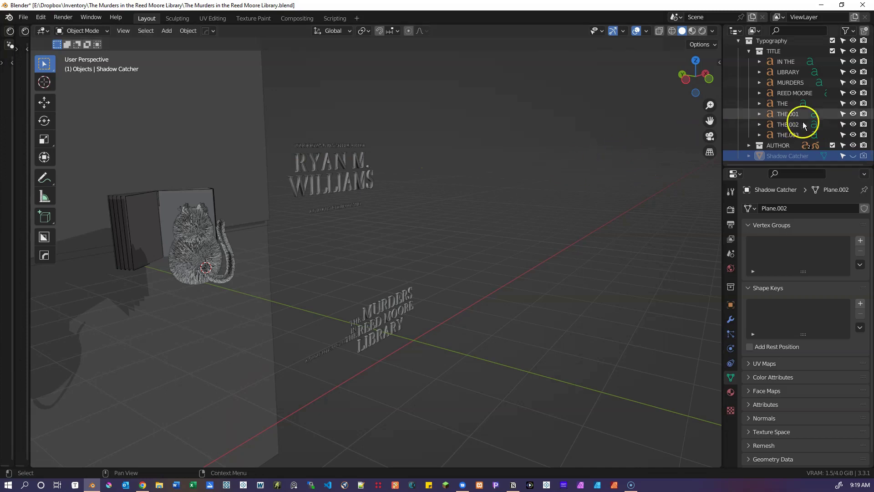
click(793, 83)
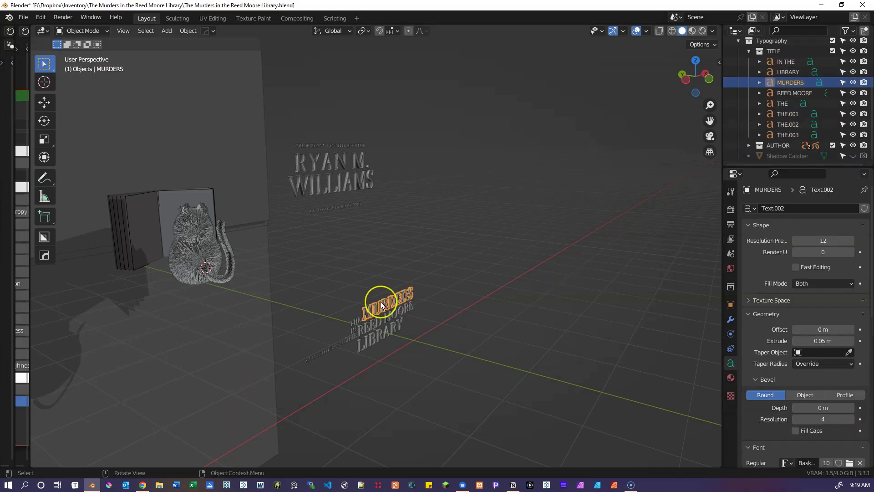
scroll(381, 301, up, 5)
middle_drag(381, 302, 388, 320)
- Select the REED MOORE and LIBRARY title texts, then switch to Material Preview shading
click(388, 341)
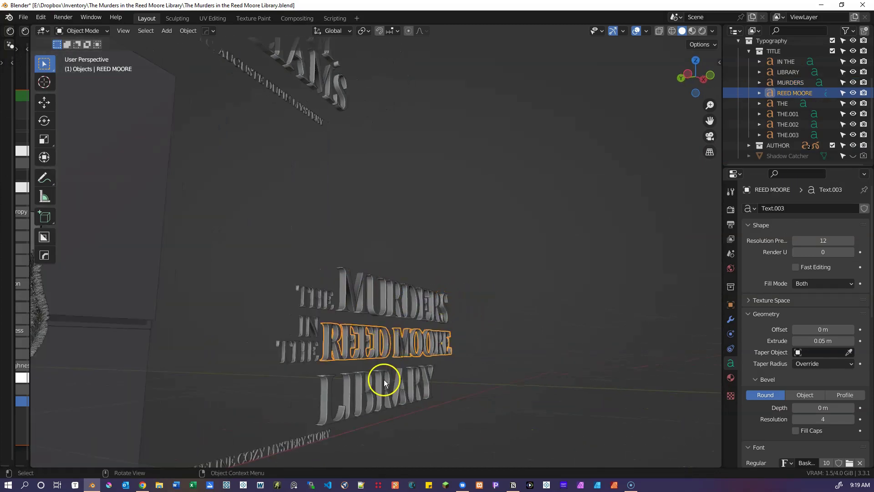
click(385, 383)
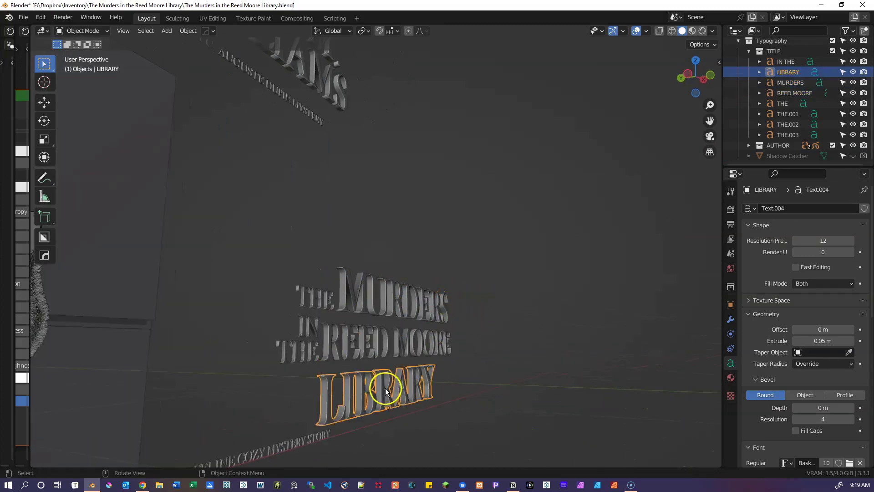
click(691, 30)
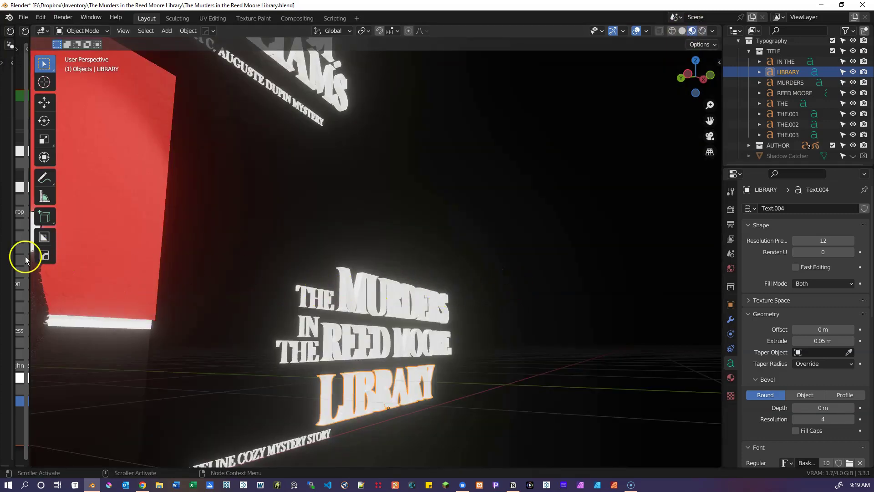
drag(29, 258, 299, 244)
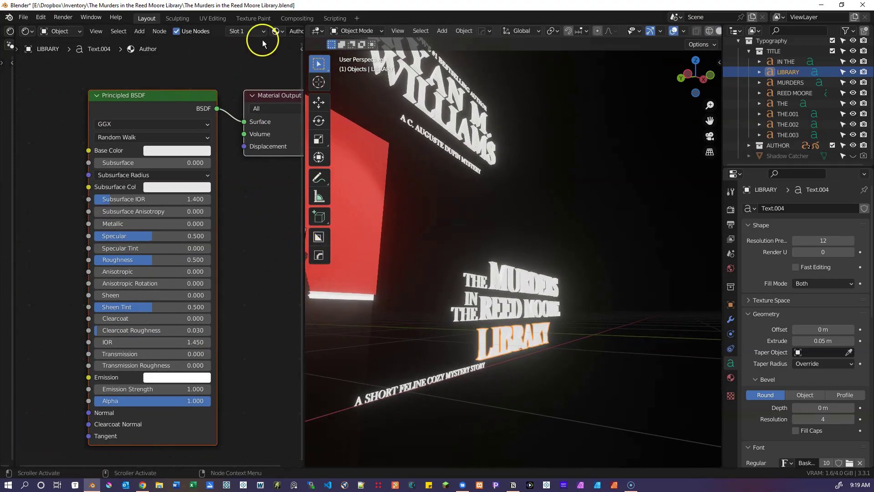
scroll(264, 36, down, 3)
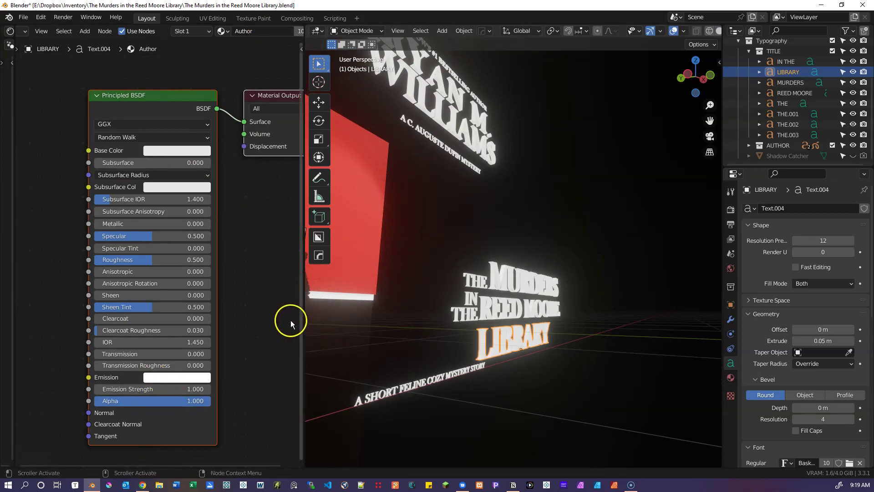
drag(303, 325, 5, 313)
mouse_move(157, 422)
middle_down()
mouse_move(215, 394)
mouse_move(238, 399)
mouse_move(167, 420)
middle_up()
- Bring the view round to the front, look through the camera, and select the book's Line Art object
middle_drag(257, 184, 199, 163)
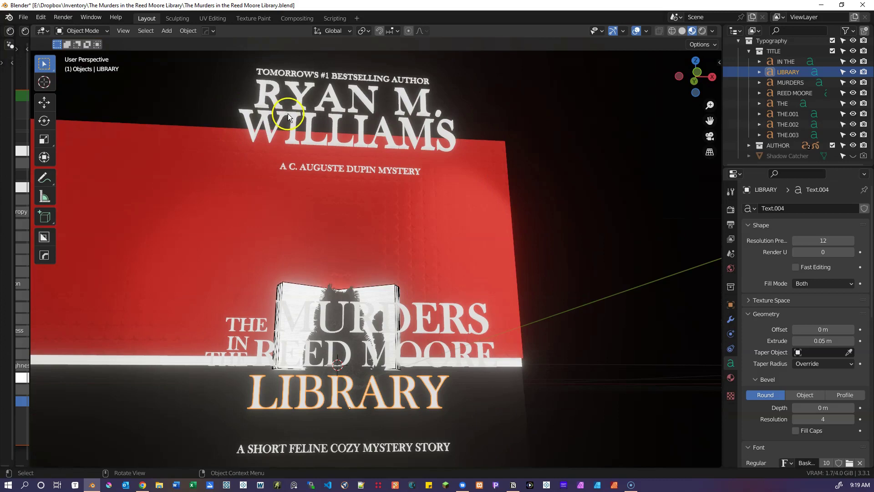
middle_drag(288, 123, 330, 154)
scroll(281, 169, down, 6)
scroll(292, 165, up, 5)
key(KP_0)
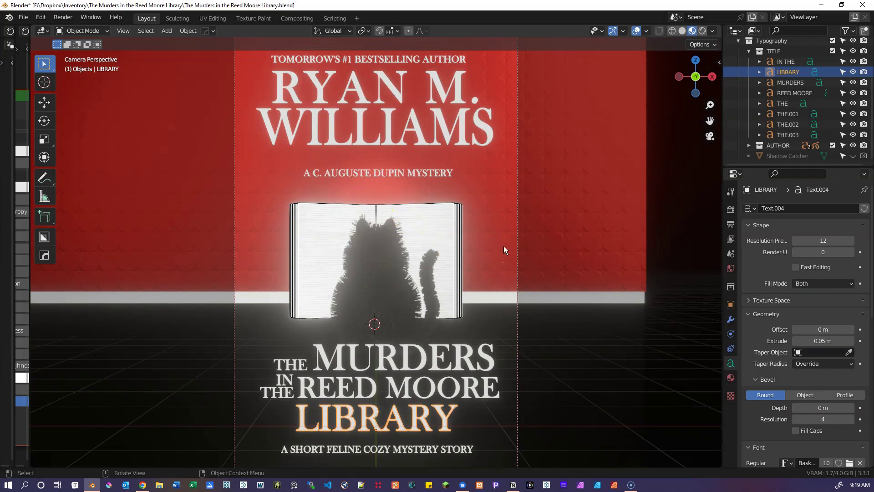
click(455, 220)
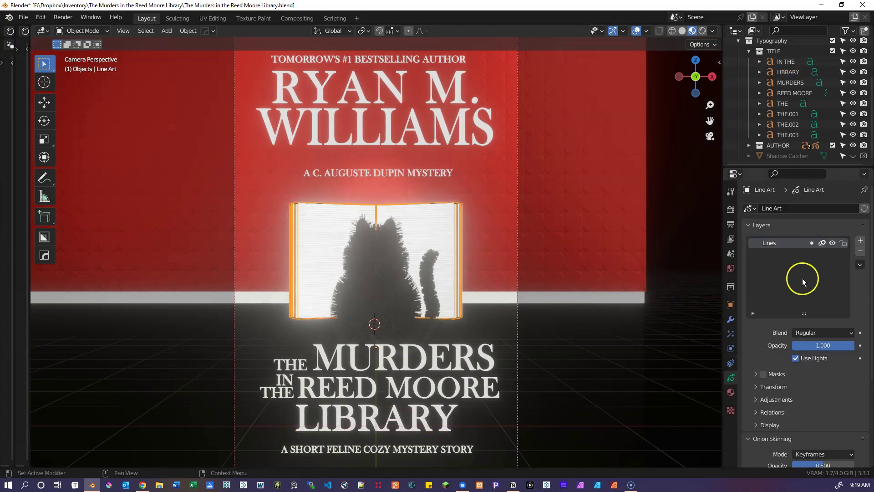
- Select the Book's Line Art in the Outliner, then collapse the Objects and Typography collections
click(833, 252)
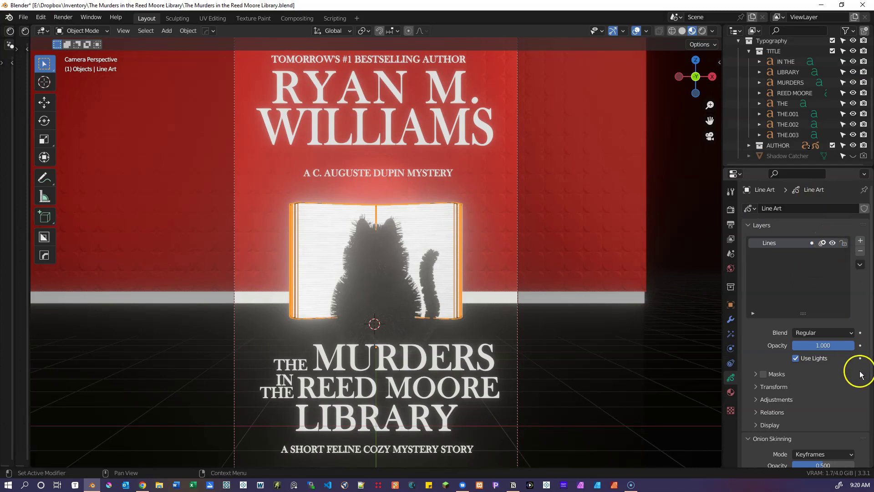
scroll(826, 364, down, 6)
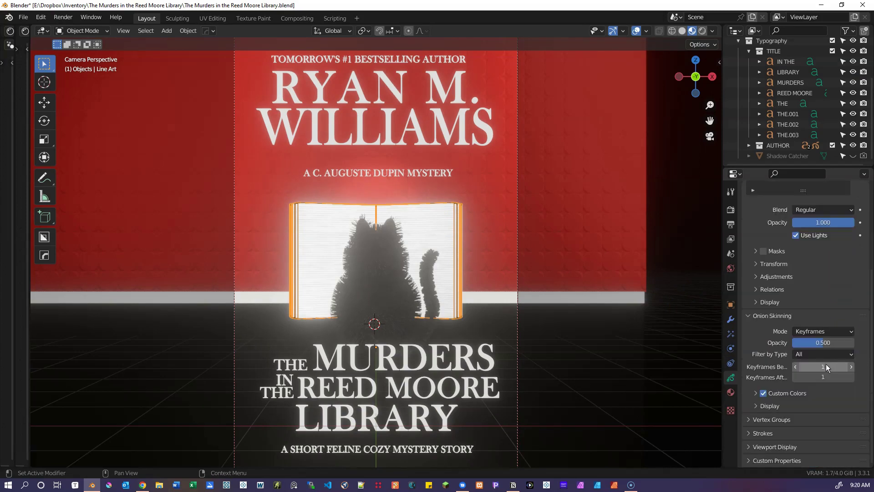
scroll(826, 364, up, 5)
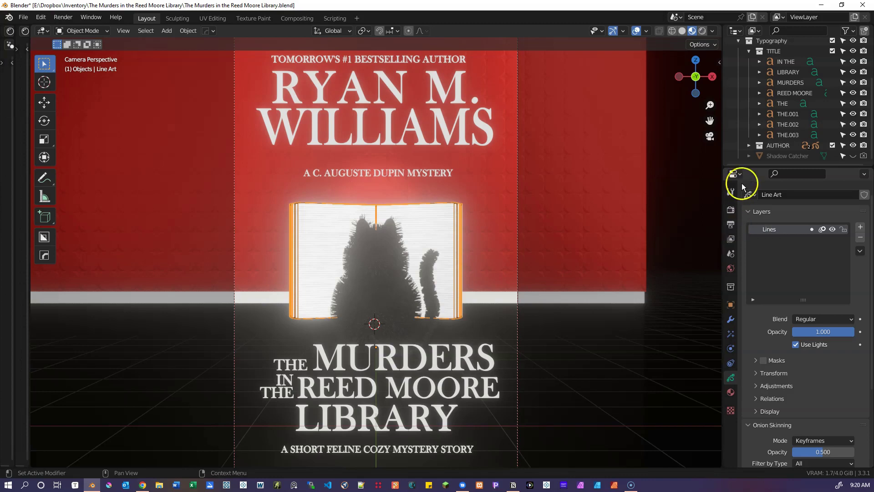
key(ctrl+z)
click(738, 87)
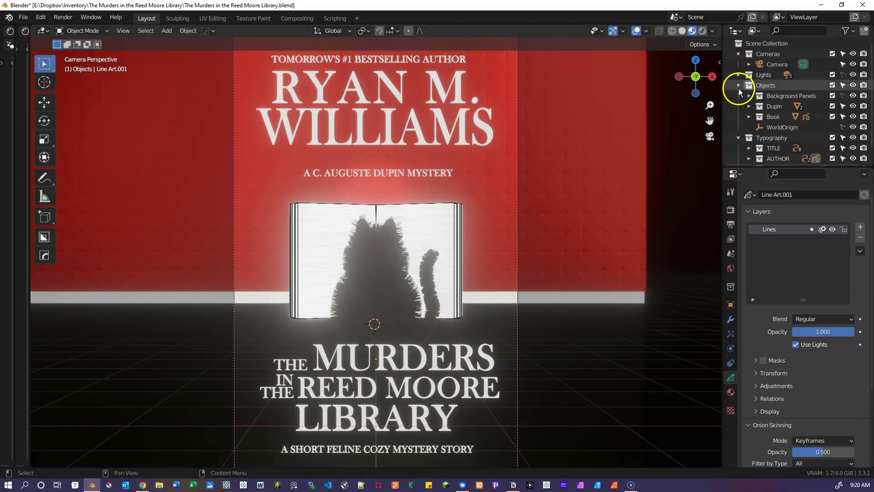
click(750, 117)
click(781, 137)
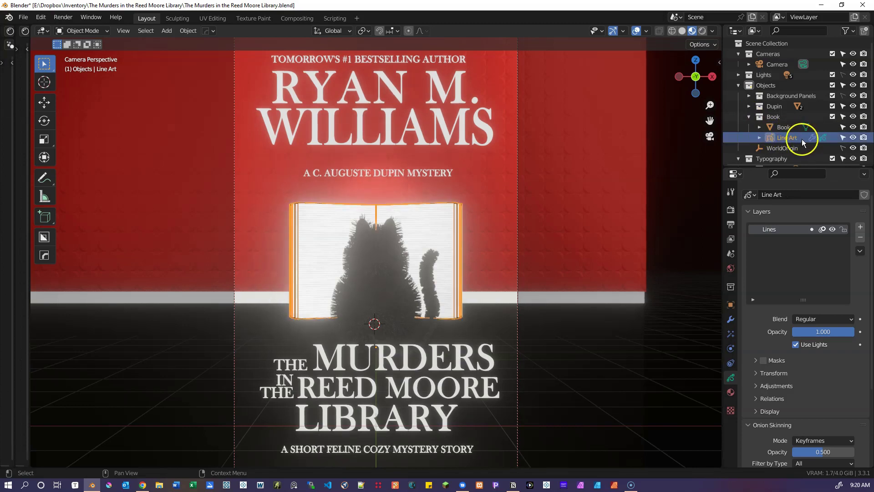
click(739, 85)
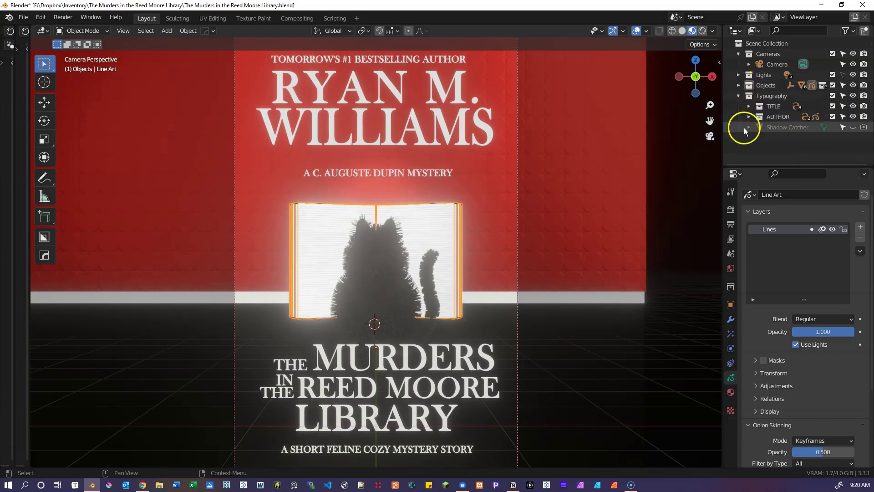
click(738, 96)
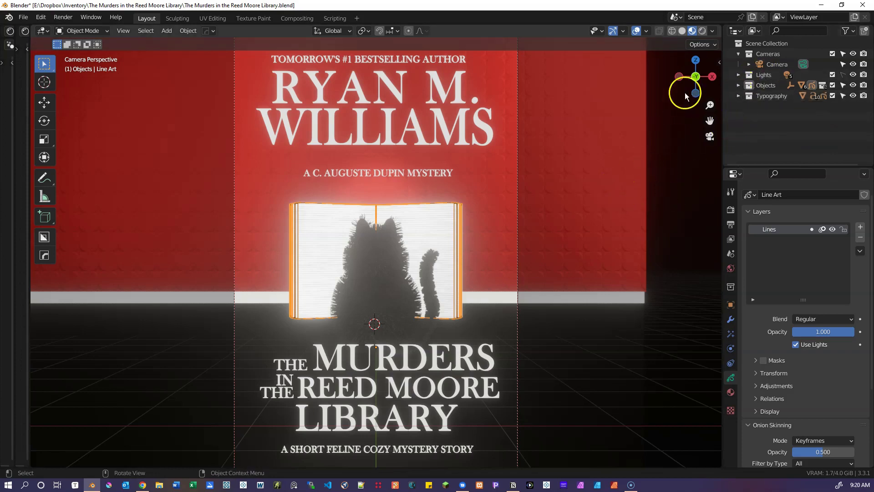
- Switch the viewport to Rendered shading and show the 1600 × 2560 px output resolution
click(703, 31)
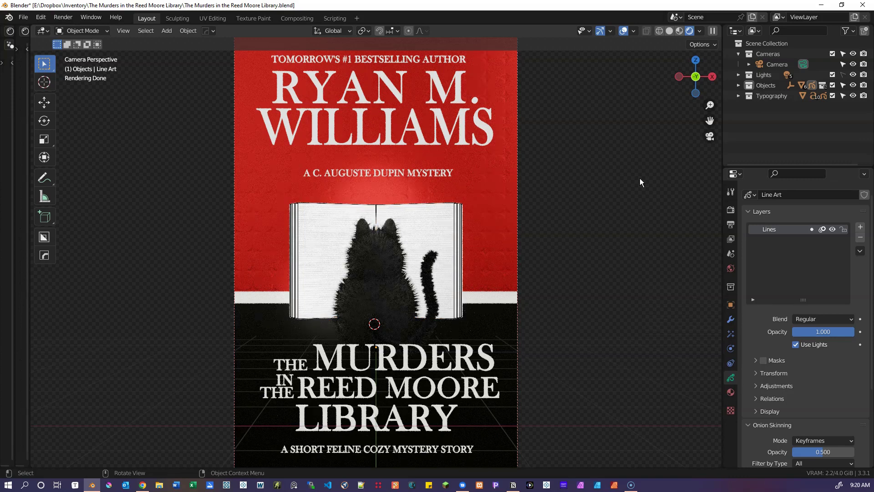
click(731, 224)
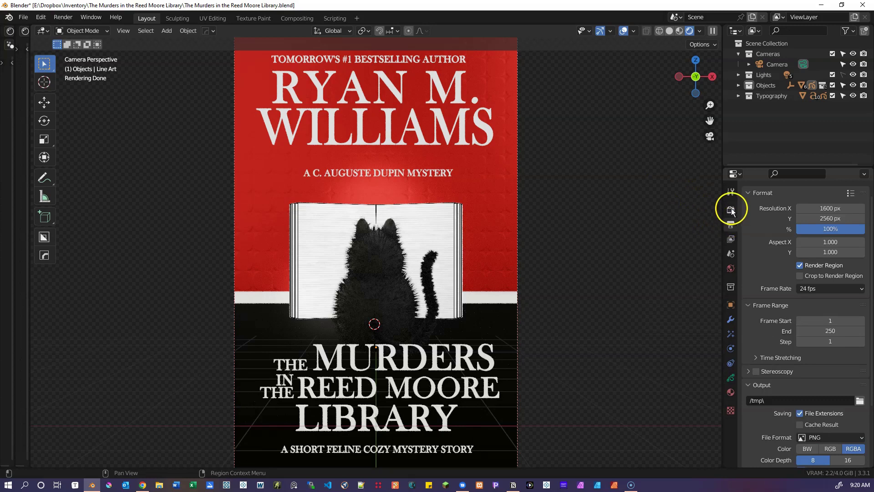
- Review the Cycles render settings: GPU Compute, 1000 max samples, 0.0100 noise threshold, denoise on
click(731, 209)
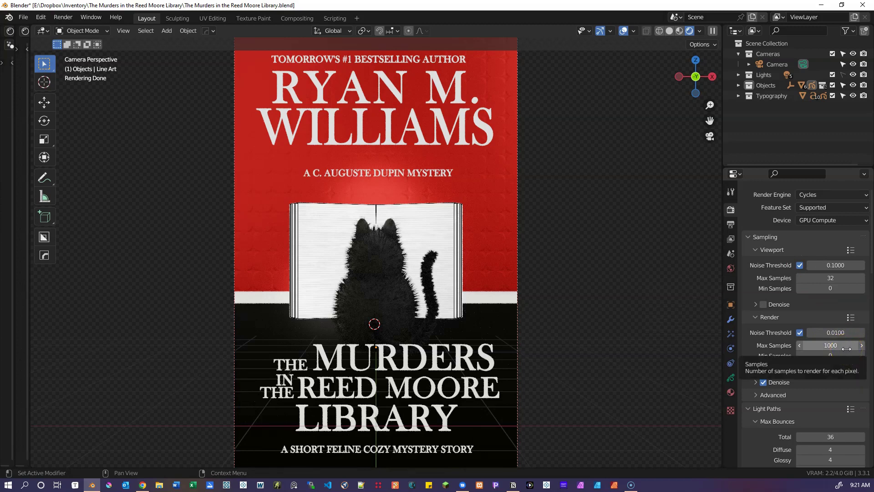
scroll(840, 286, down, 7)
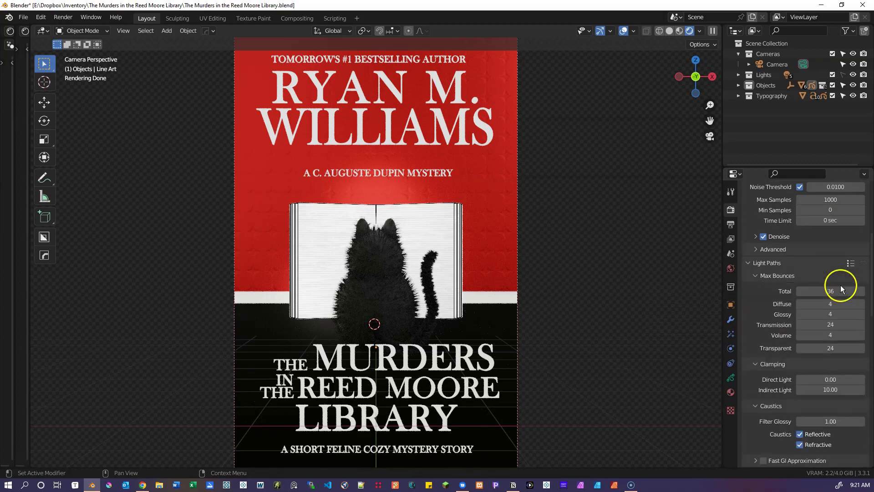
scroll(841, 285, down, 8)
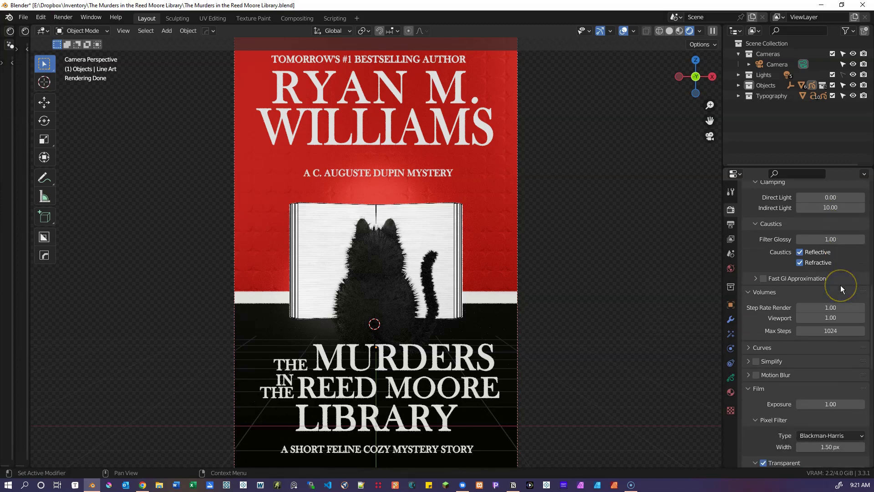
scroll(841, 285, down, 5)
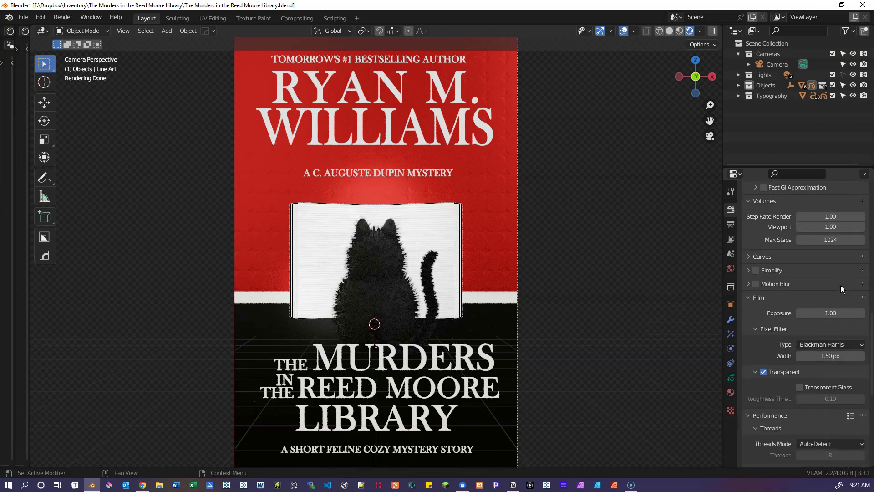
scroll(841, 285, down, 7)
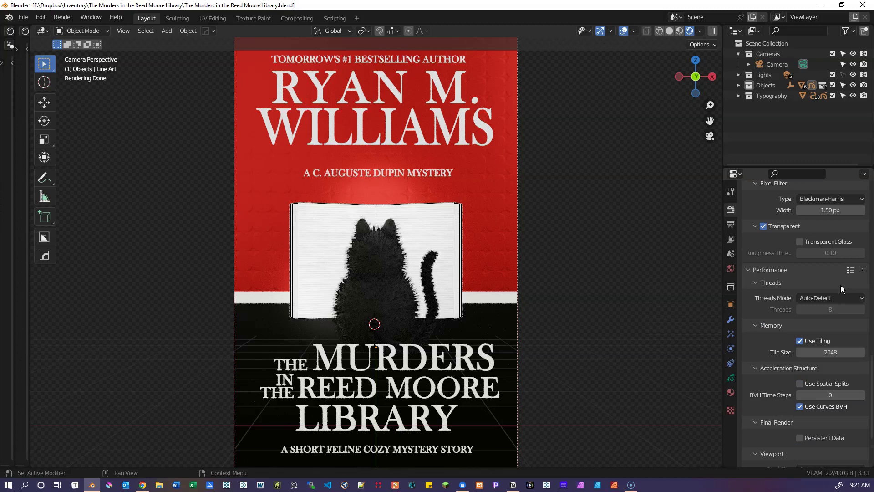
scroll(840, 285, down, 4)
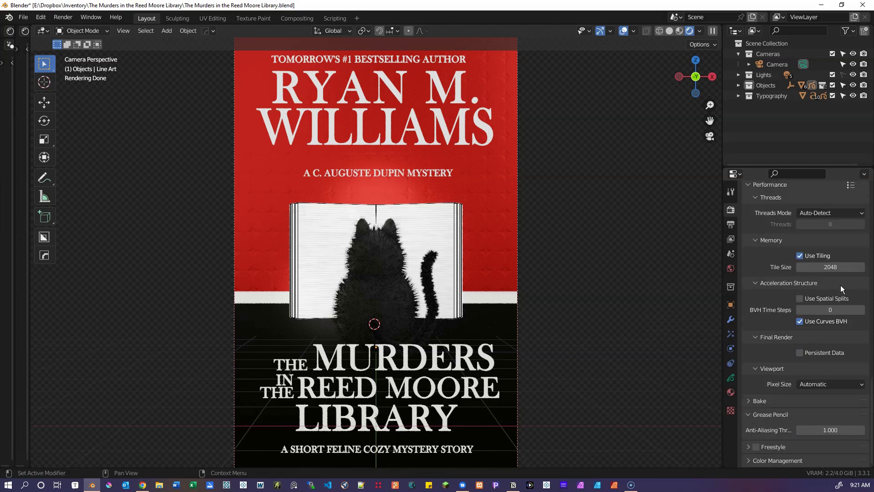
scroll(840, 285, up, 15)
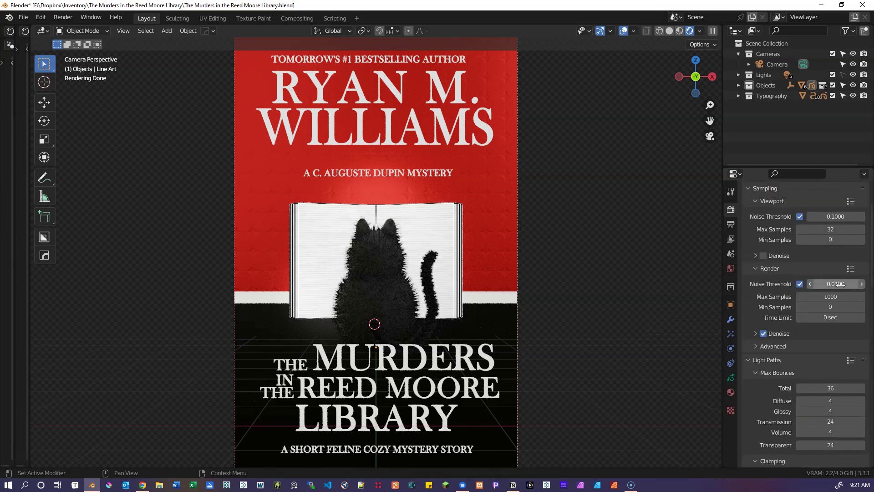
scroll(841, 285, up, 3)
click(622, 240)
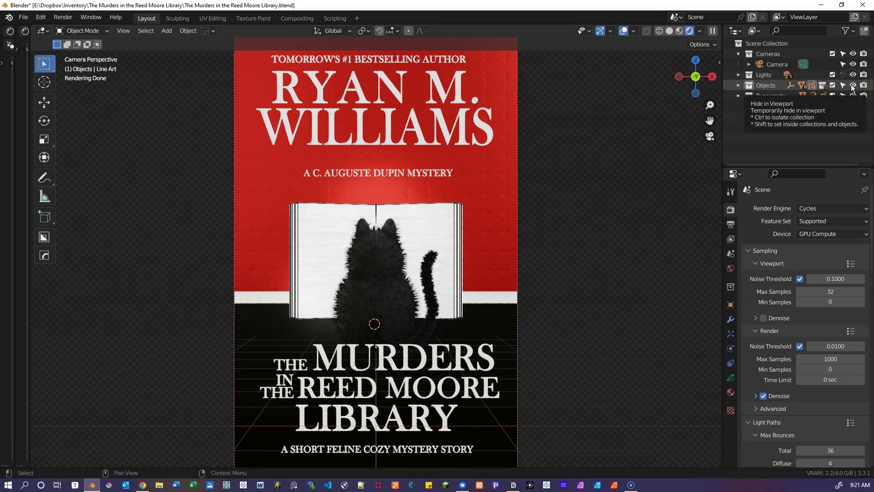
- Orbit around the scene, then return to the camera's straight-on view of the cover
middle_drag(614, 212, 616, 228)
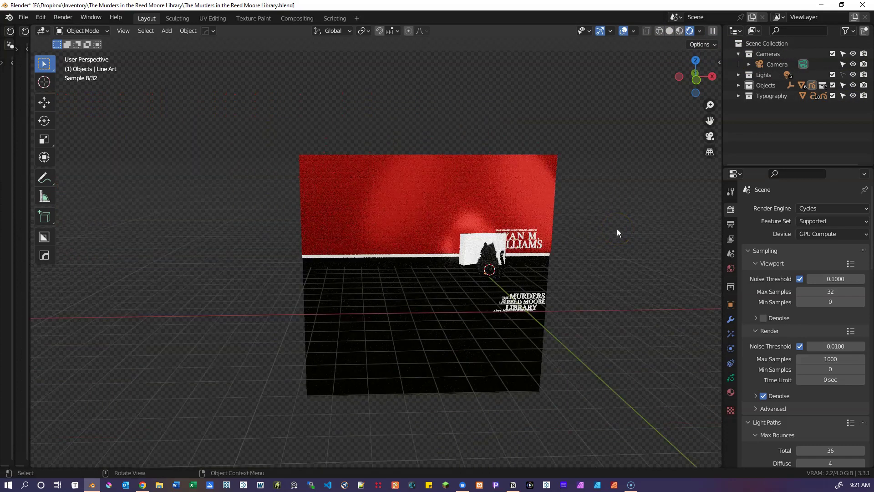
scroll(617, 229, up, 1)
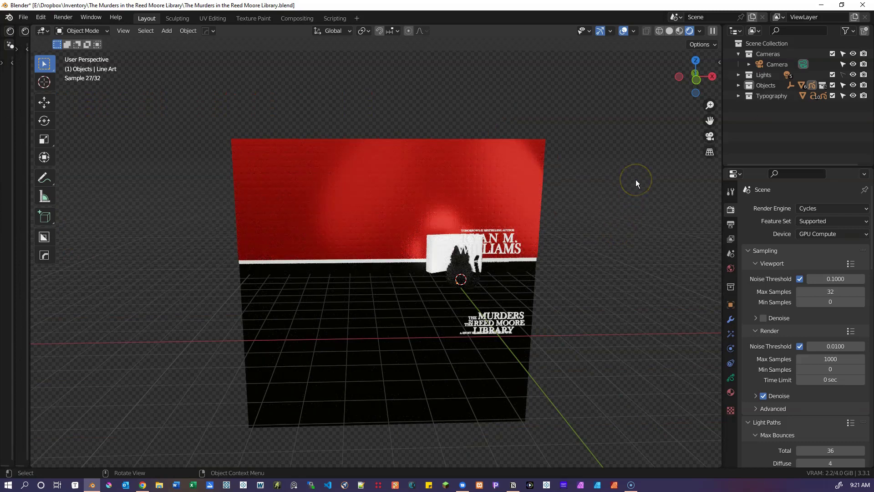
middle_drag(636, 180, 603, 172)
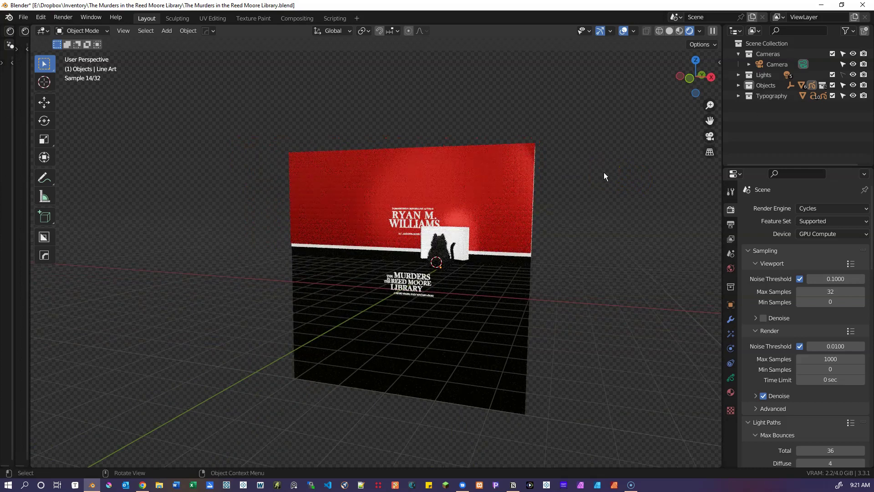
key(KP_0)
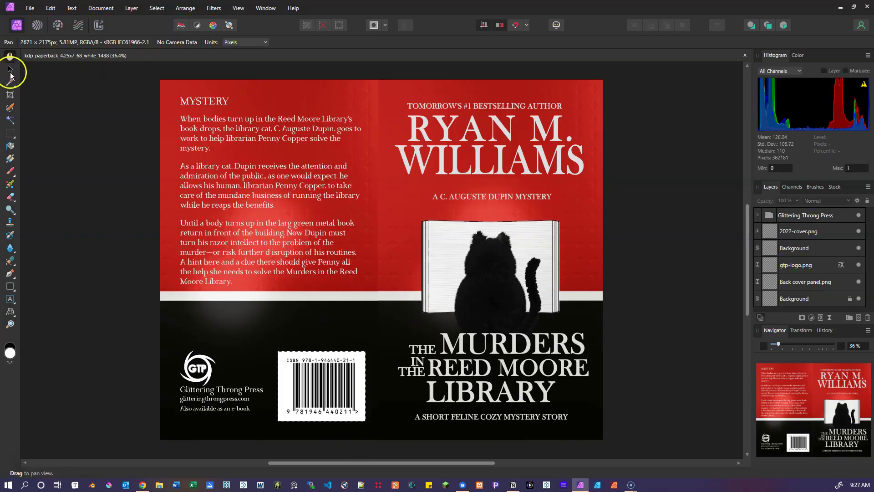
- Select the 2022-cover.png layer and briefly hide it to check the KDP template beneath
click(10, 69)
click(573, 258)
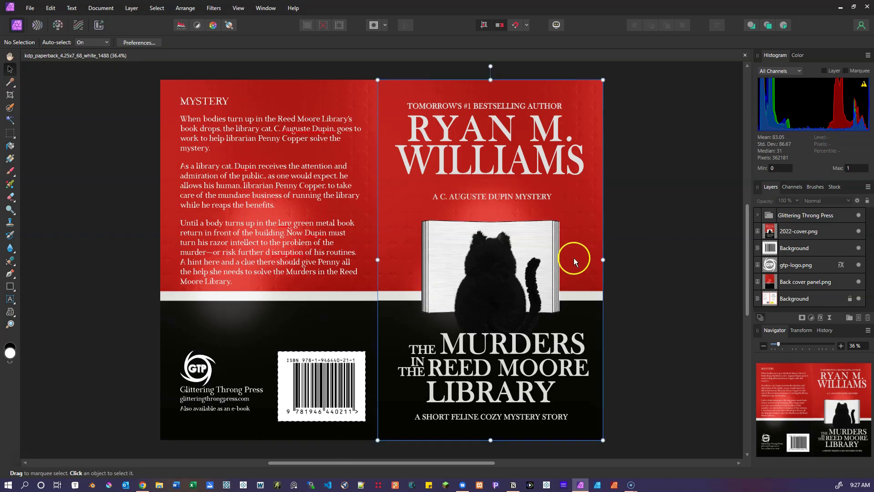
click(859, 231)
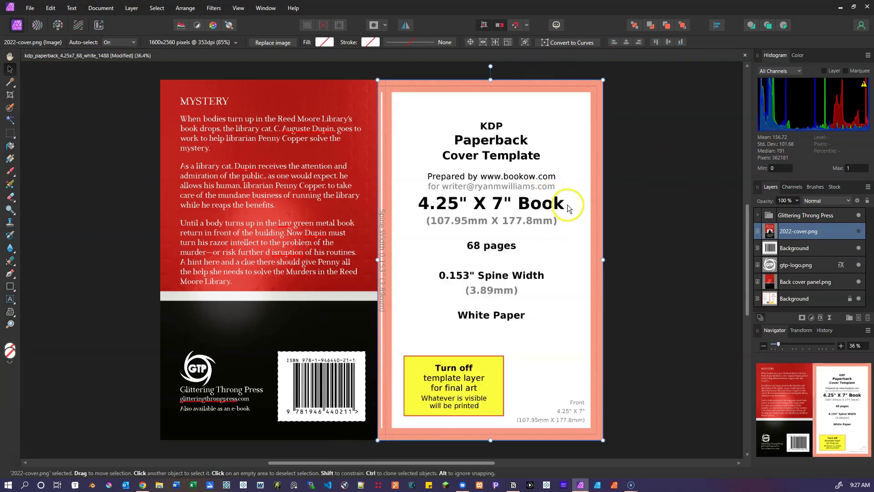
click(859, 232)
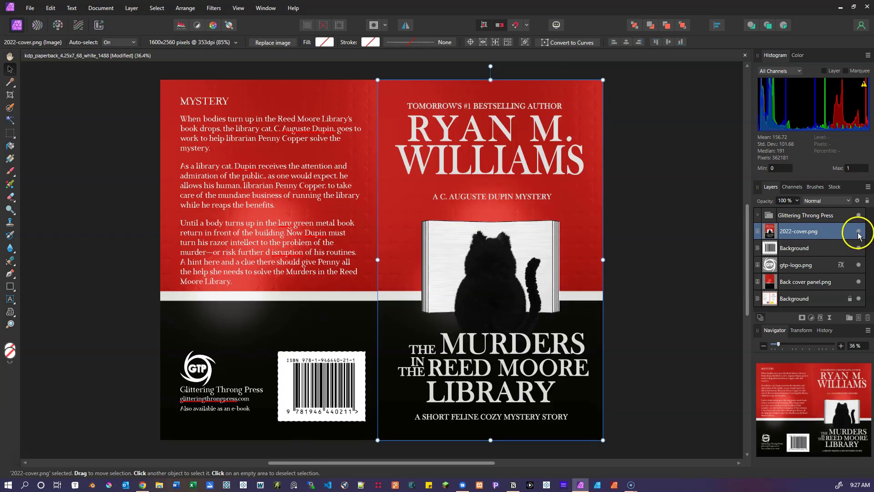
click(341, 249)
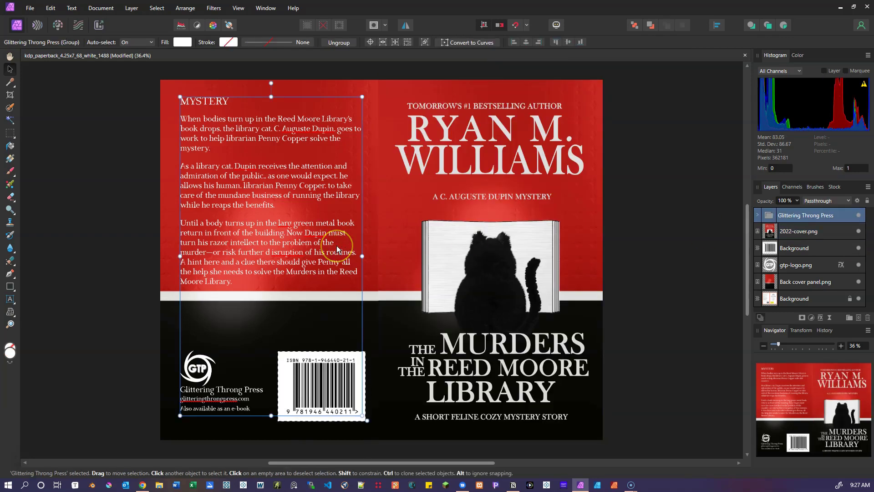
click(168, 296)
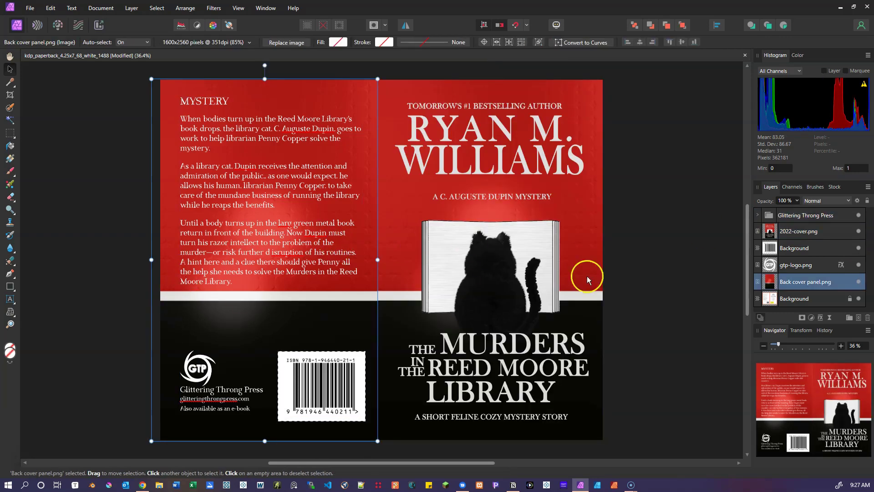
click(859, 282)
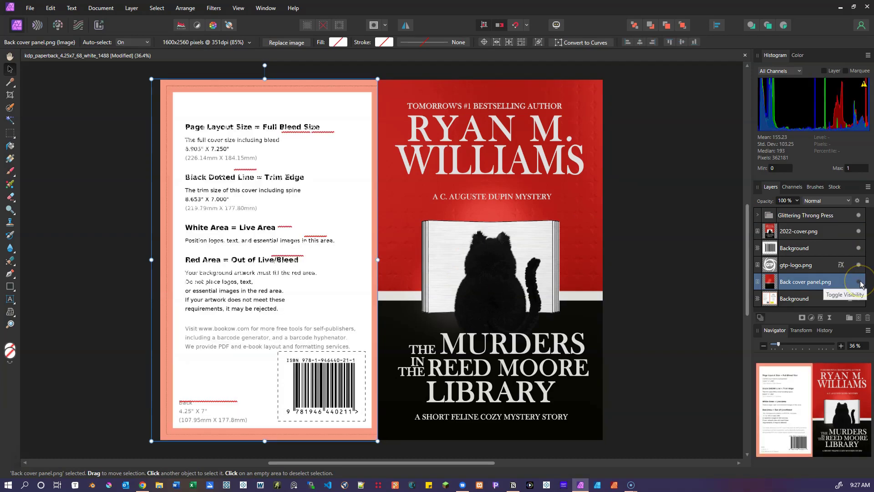
click(859, 282)
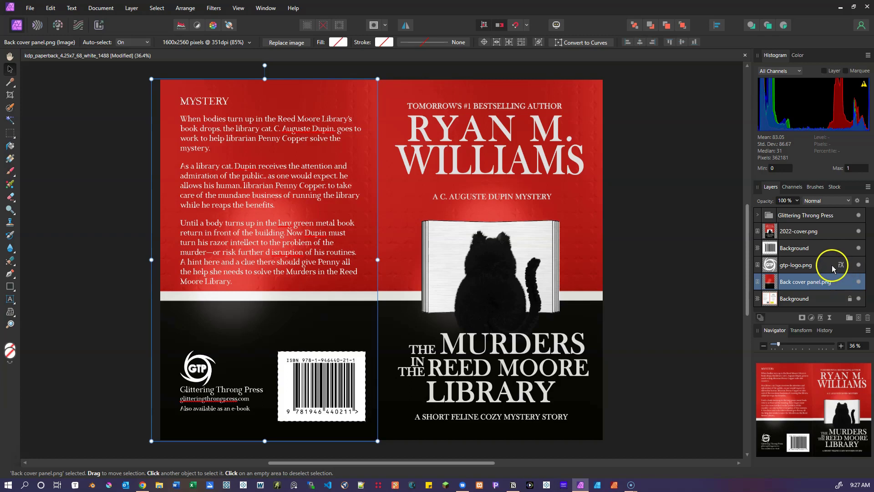
click(818, 251)
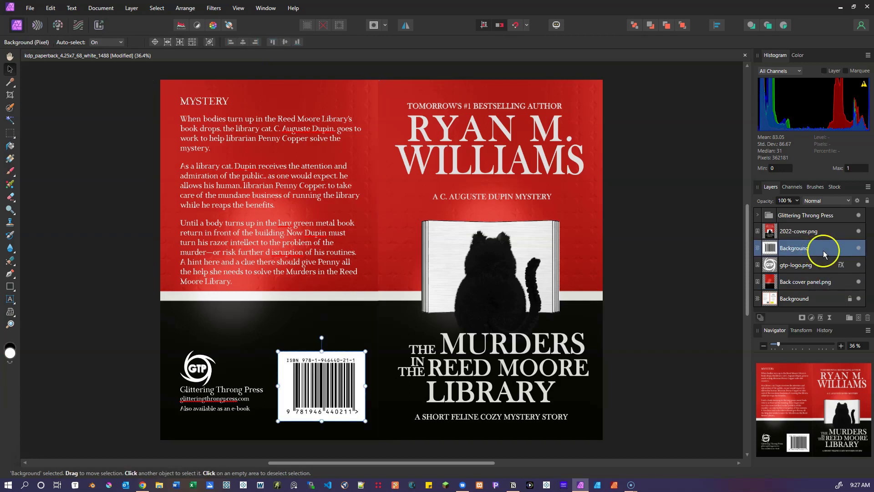
click(823, 284)
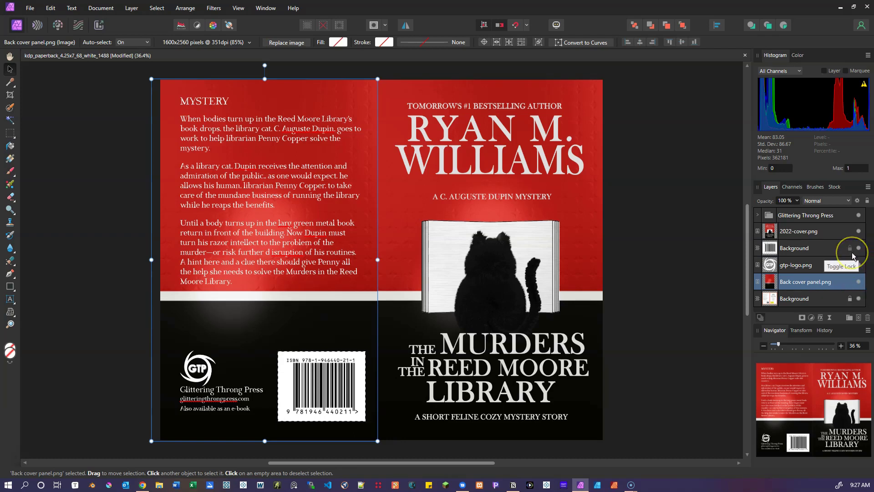
click(197, 370)
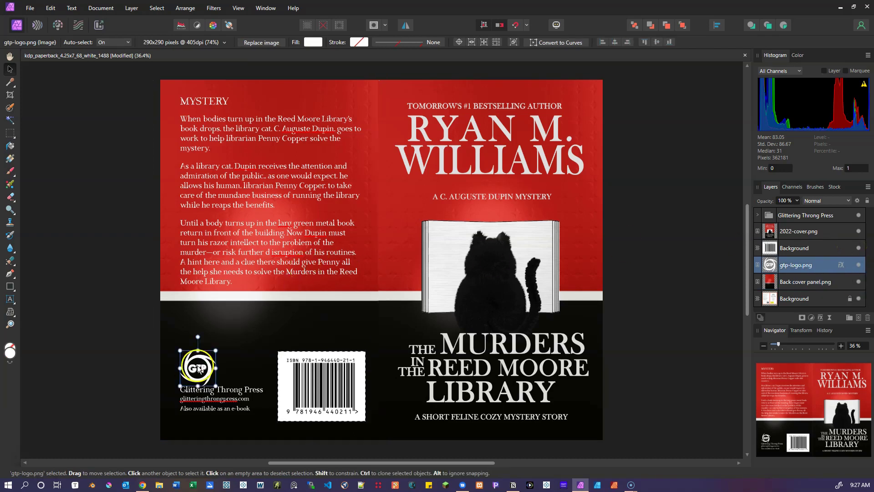
click(226, 395)
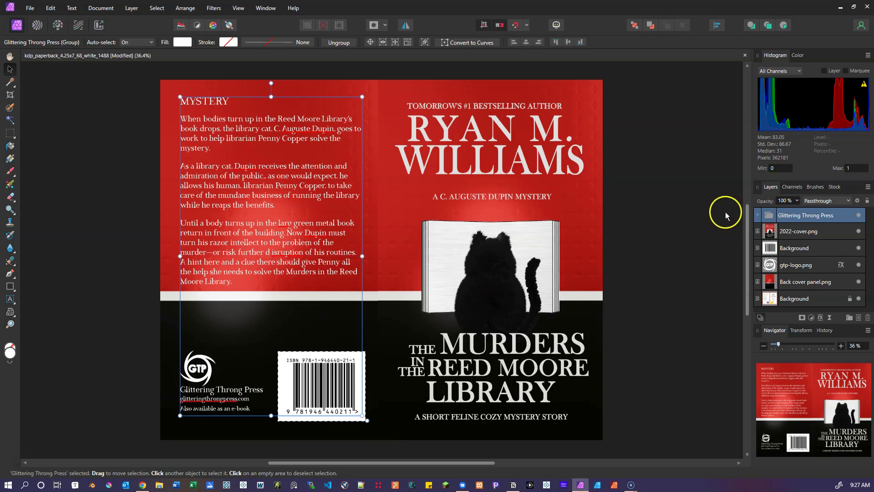
- Expand the Glittering Throng Press group and inspect its MYSTERY, e-book, website, blurb and name layers
click(757, 215)
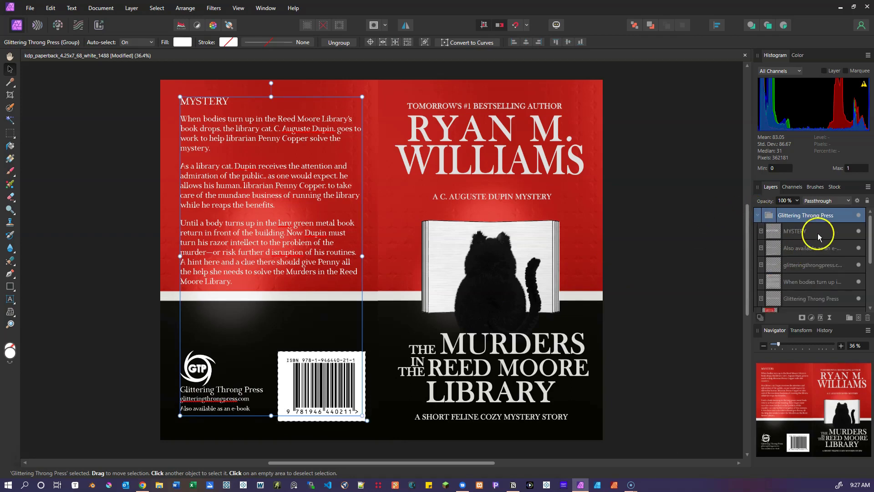
click(818, 232)
click(818, 247)
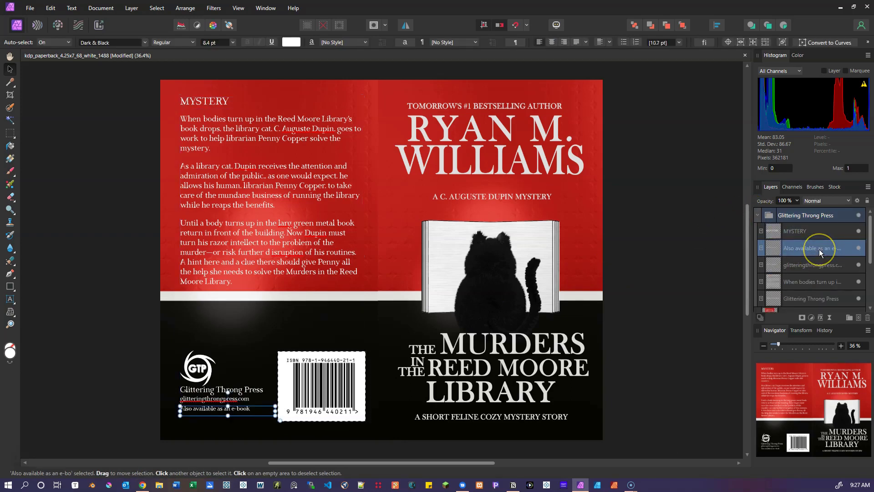
click(819, 263)
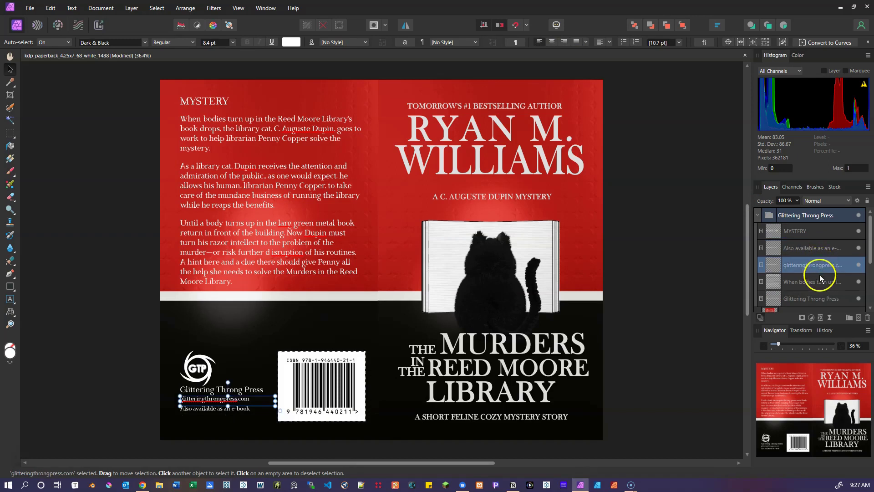
click(821, 283)
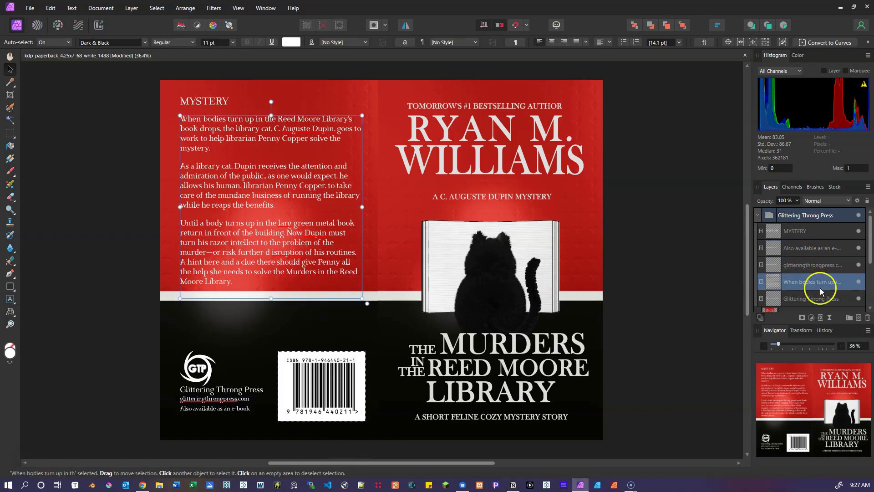
click(819, 299)
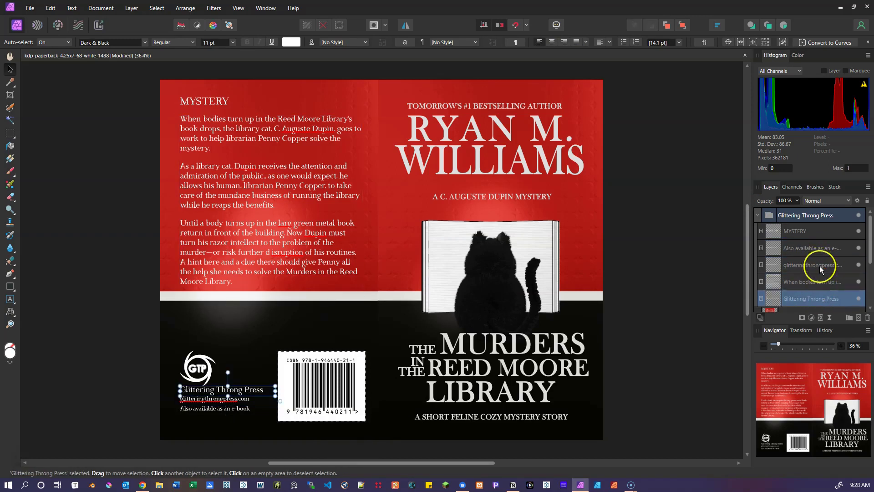
- Select the gtp-logo.png publisher logo layer
scroll(820, 266, down, 2)
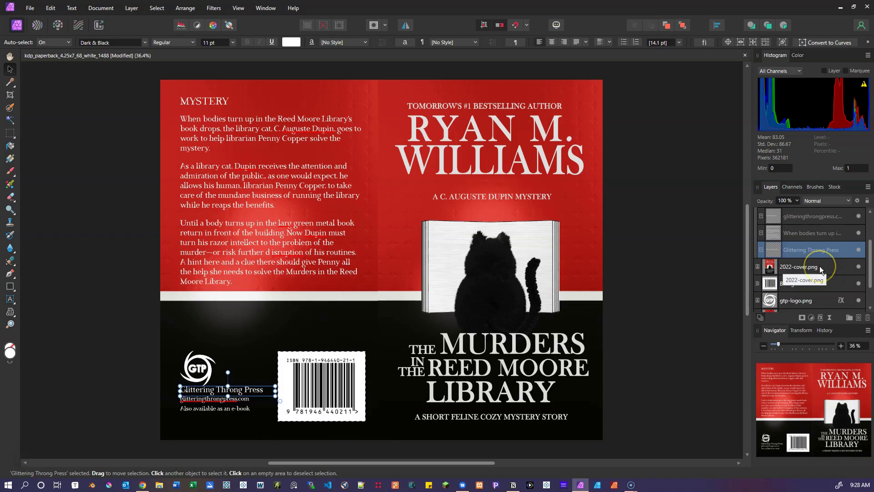
click(795, 301)
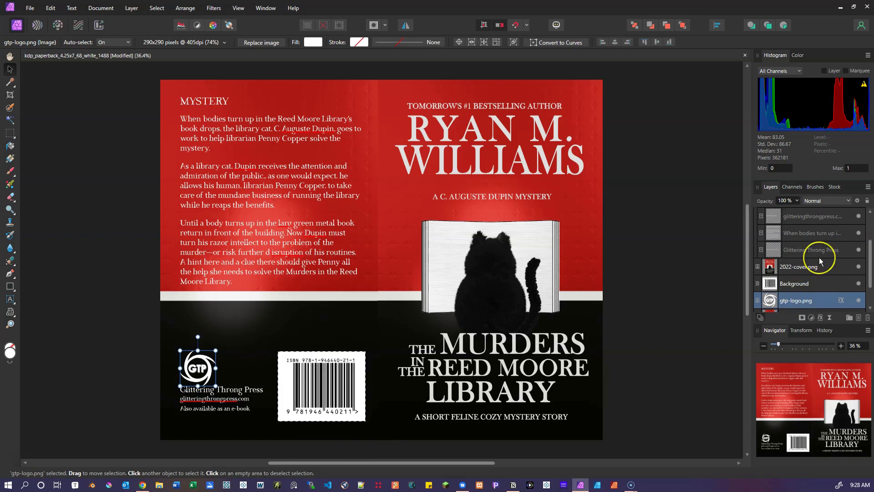
scroll(817, 257, down, 2)
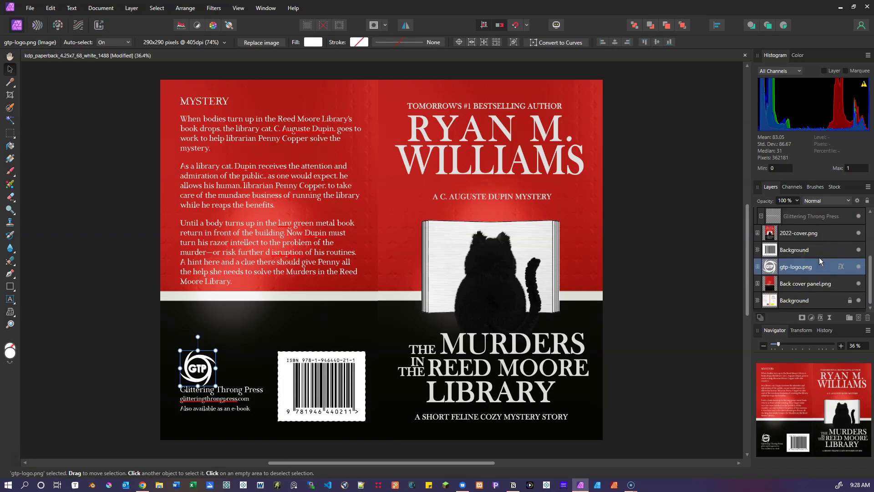
- Hide the GTP logo, Glittering Throng Press text group and ISBN barcode, then select the back panel
click(858, 266)
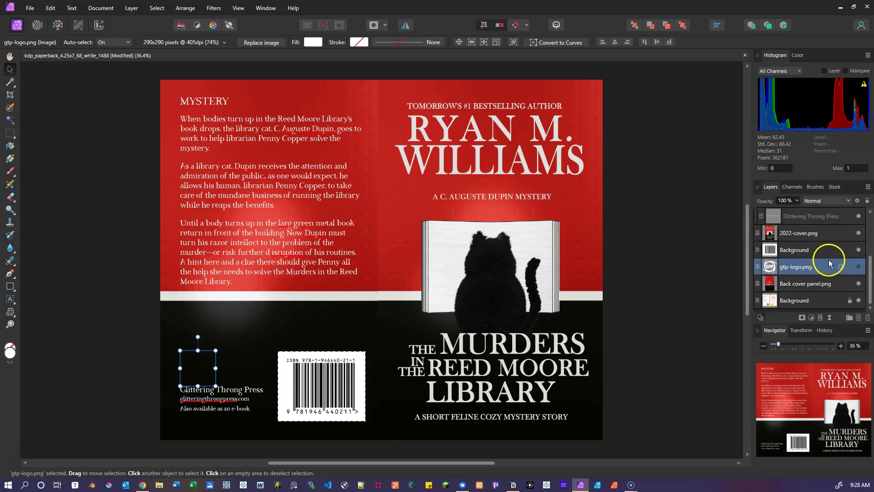
scroll(828, 263, up, 5)
click(859, 216)
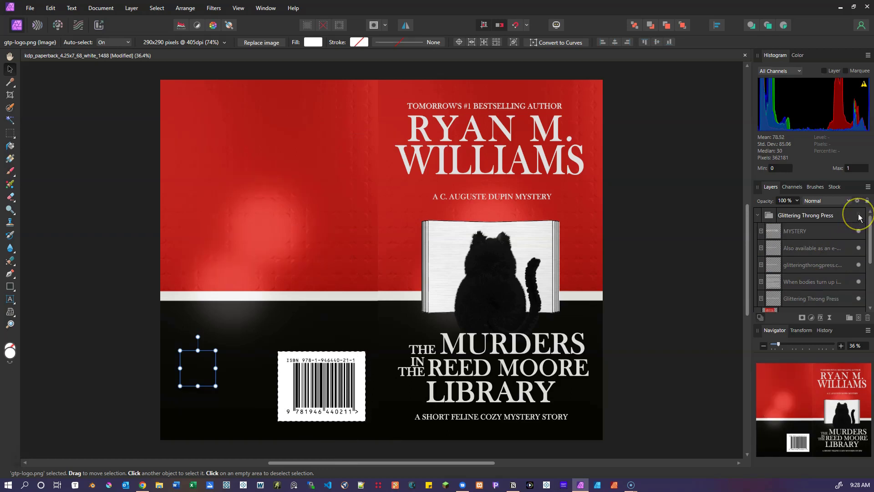
scroll(857, 230, down, 5)
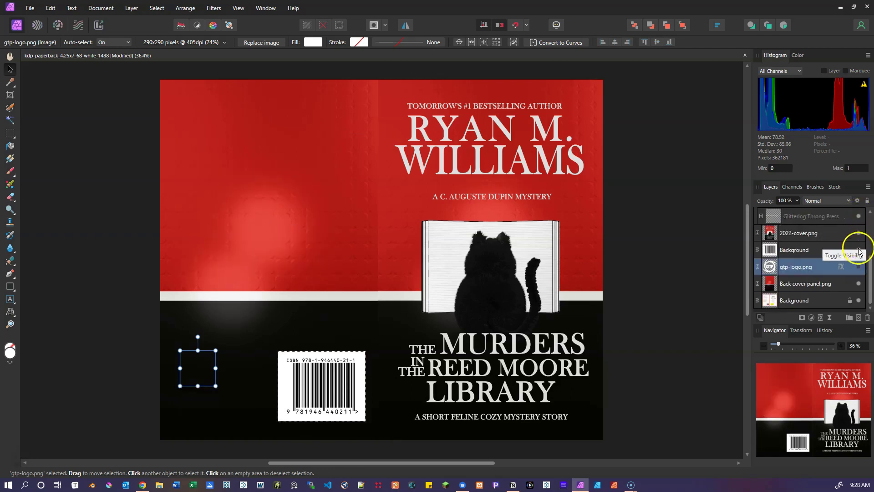
click(859, 250)
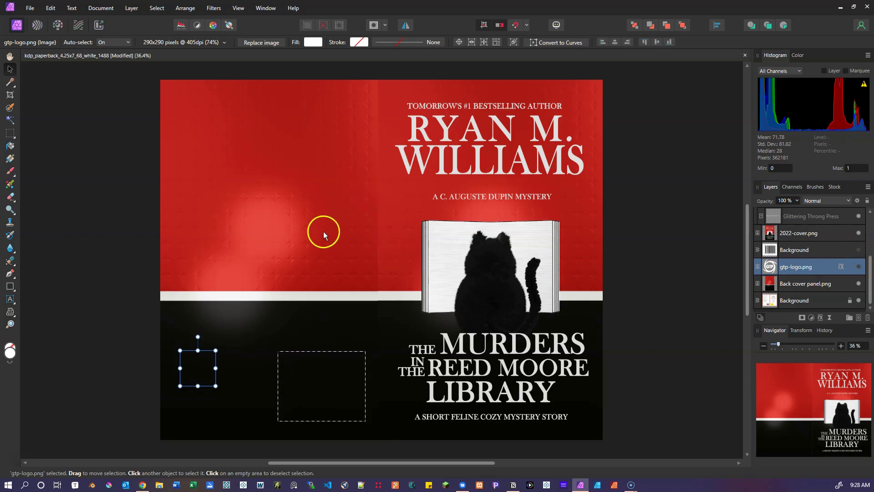
click(269, 205)
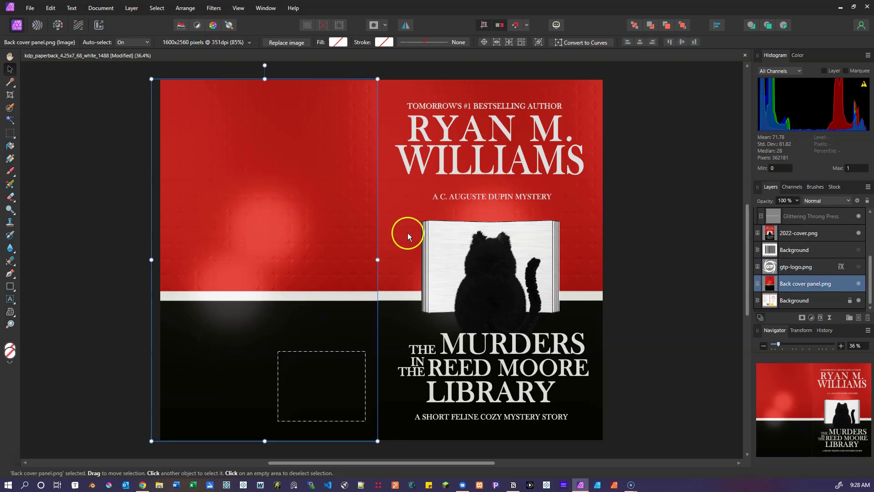